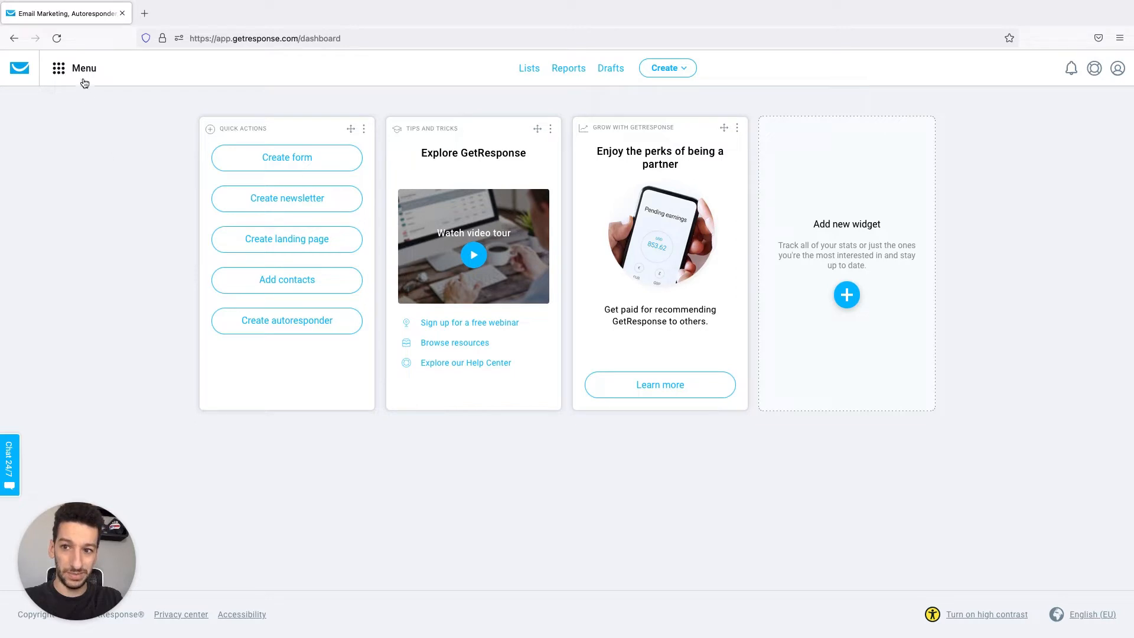
Start a new autoresponder using the new Email Creator.
{"action": "left_click", "coordinate": [84, 70]}
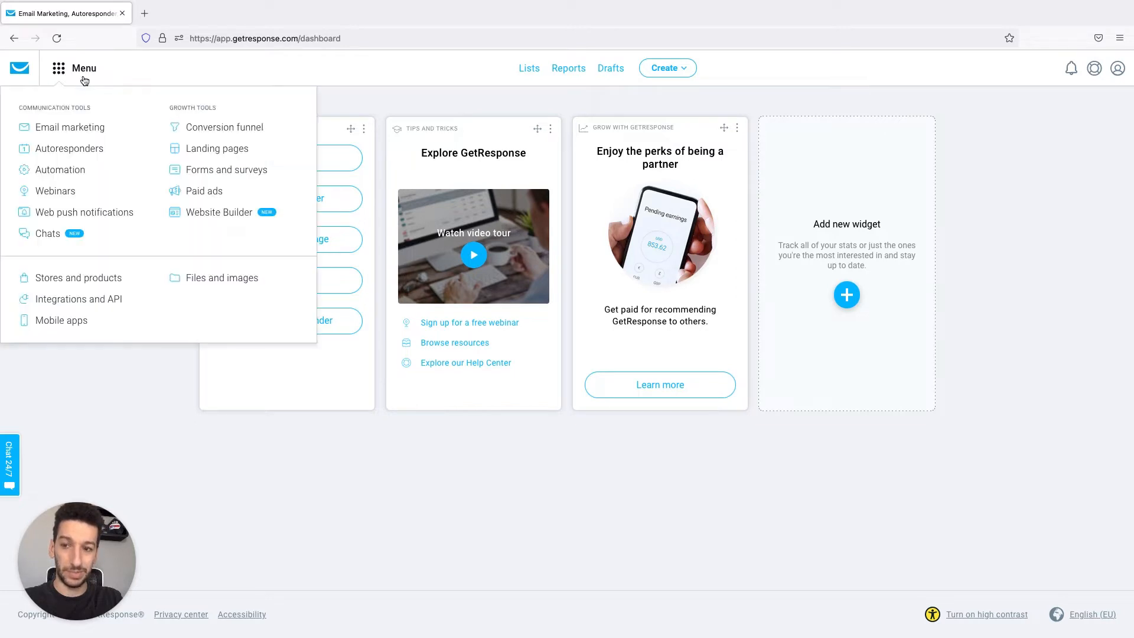
{"action": "left_click", "coordinate": [69, 150]}
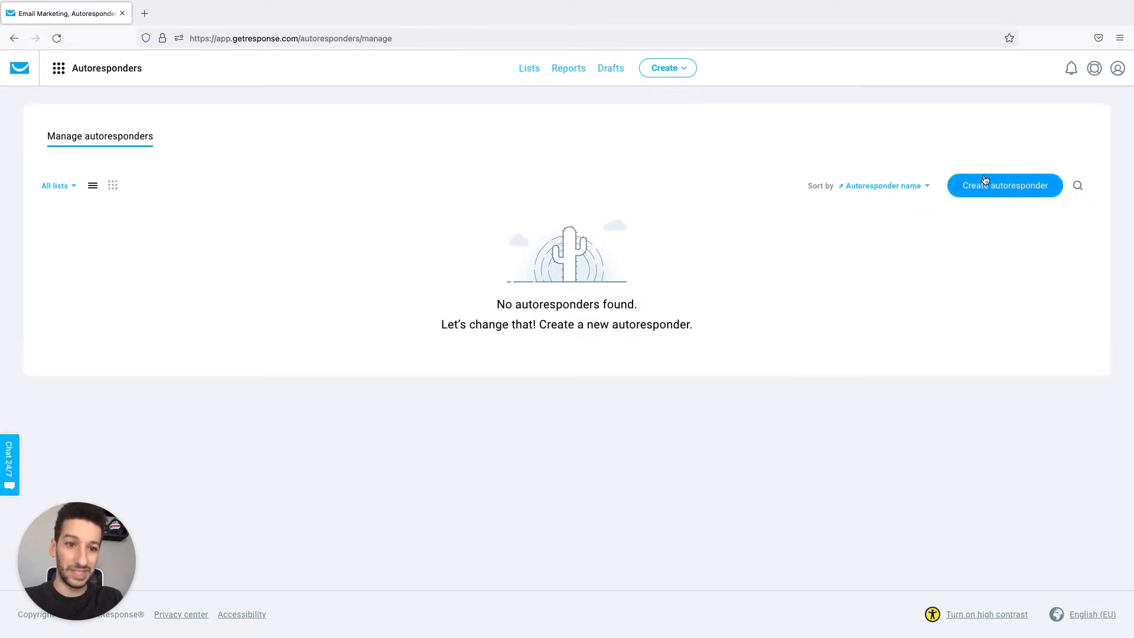
{"action": "left_click", "coordinate": [1013, 188]}
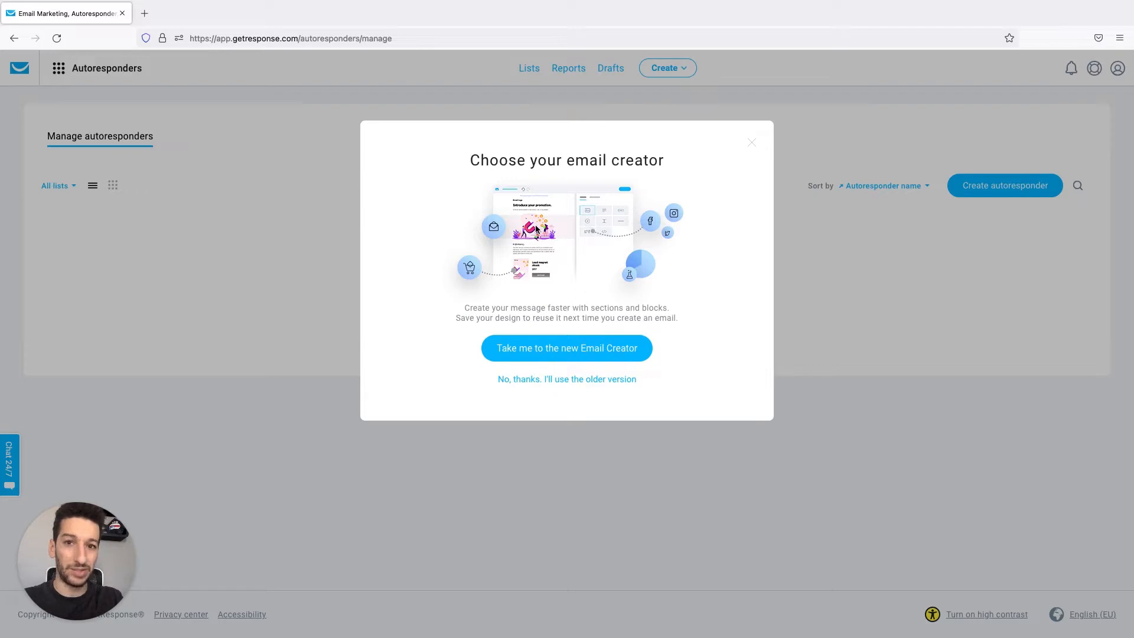
{"action": "left_click", "coordinate": [569, 348]}
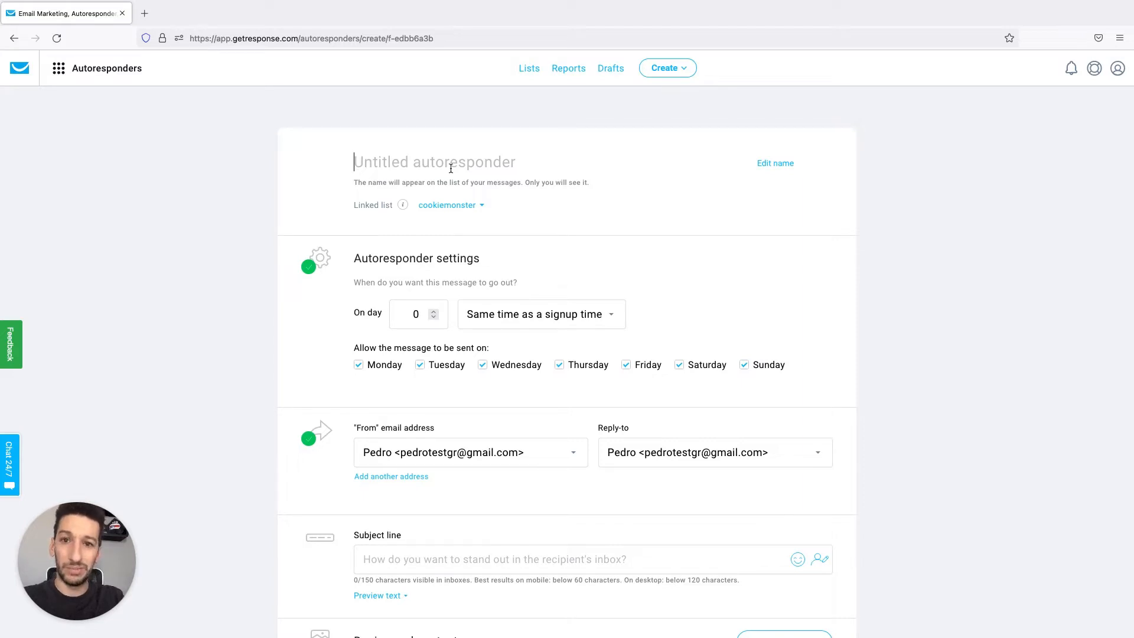
Name the autoresponder "Welcome to GetResponse!".
{"action": "type", "text": "Welco"}
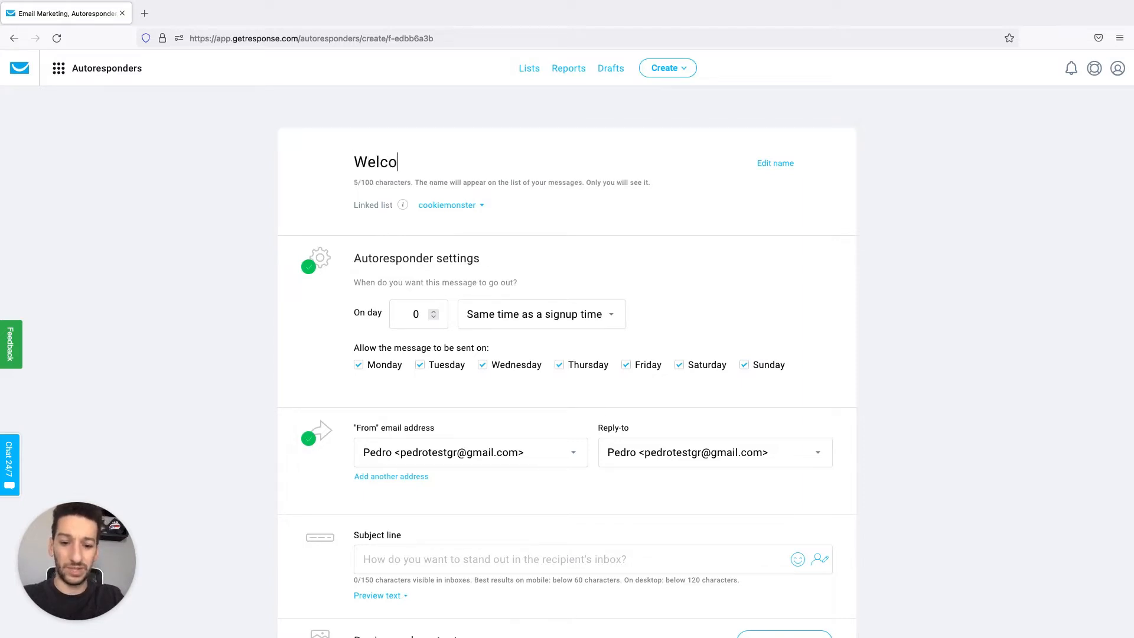
{"action": "type", "text": "me to GetRes"}
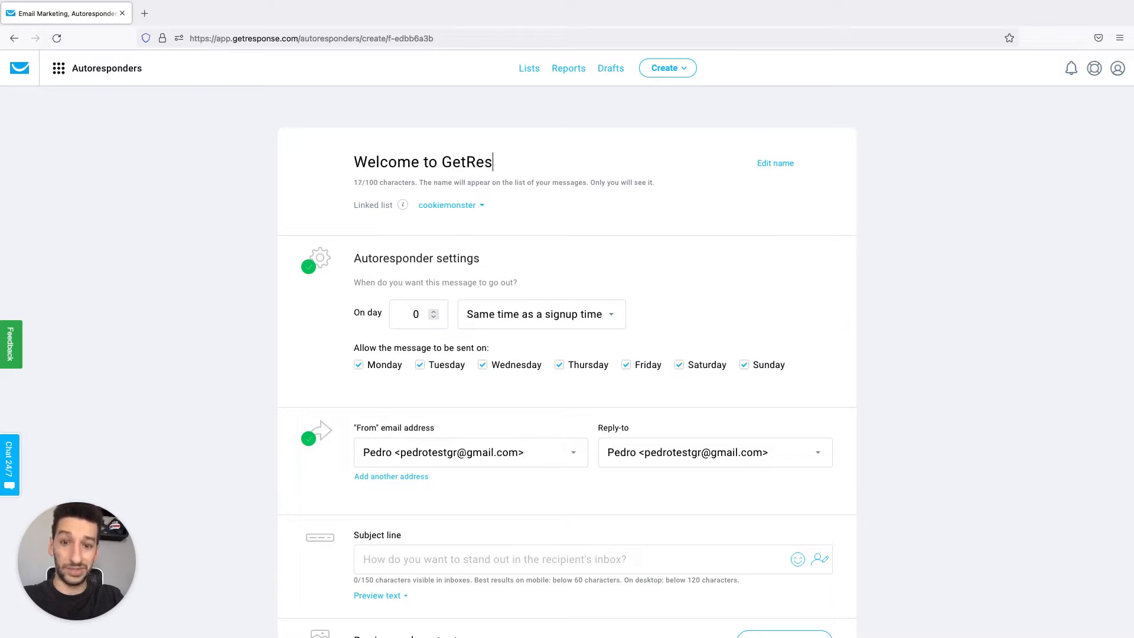
{"action": "type", "text": "ponse!"}
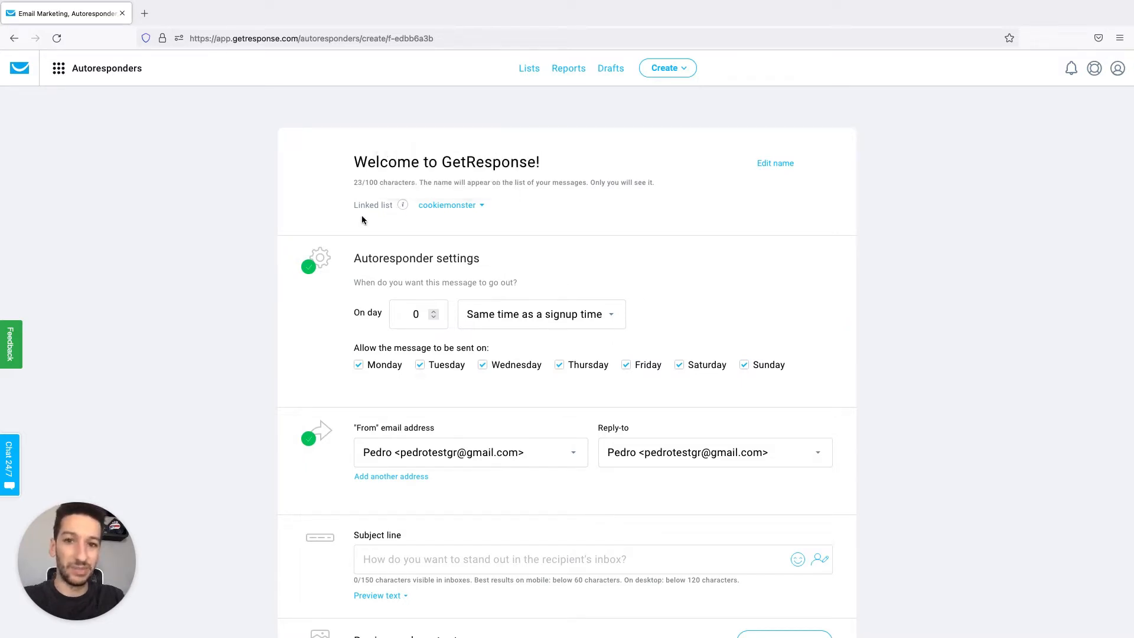
Try the "With a delay of" send timing for the autoresponder and look through the available delay hours.
{"action": "scroll", "coordinate": [362, 220], "scroll_direction": "down", "scroll_amount": 1}
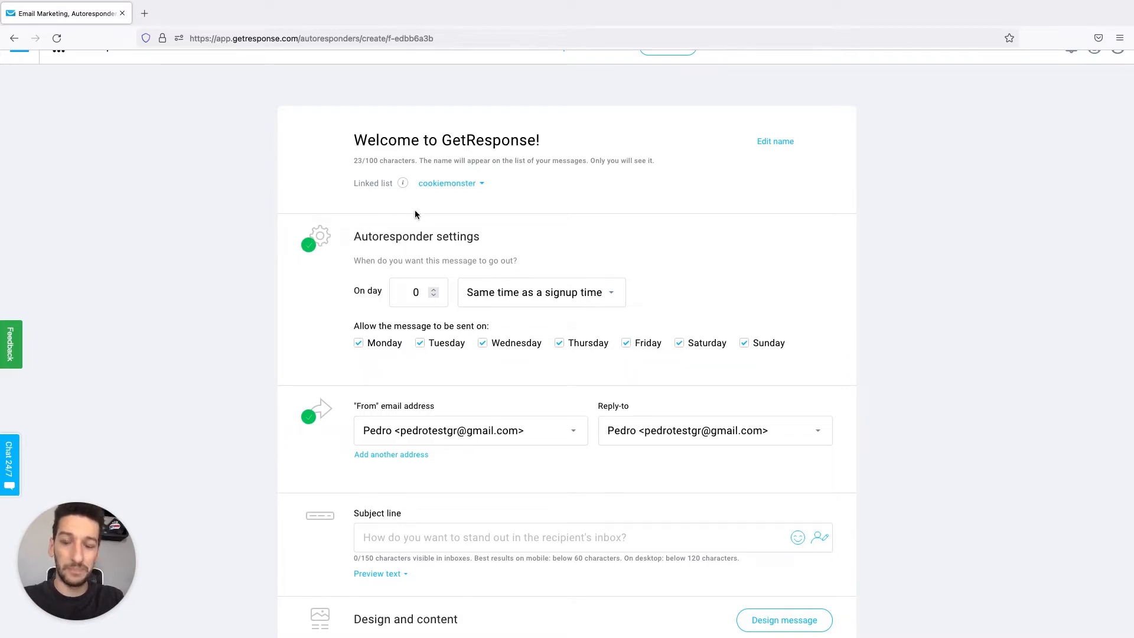
{"action": "scroll", "coordinate": [415, 211], "scroll_direction": "down", "scroll_amount": 1}
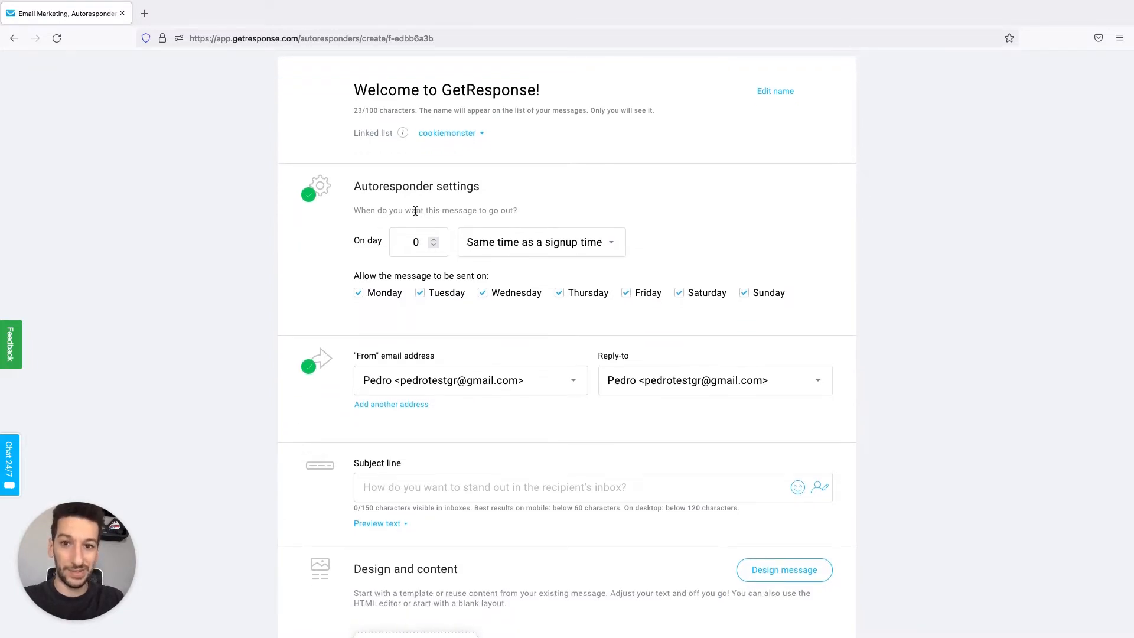
{"action": "scroll", "coordinate": [355, 230], "scroll_direction": "down", "scroll_amount": 1}
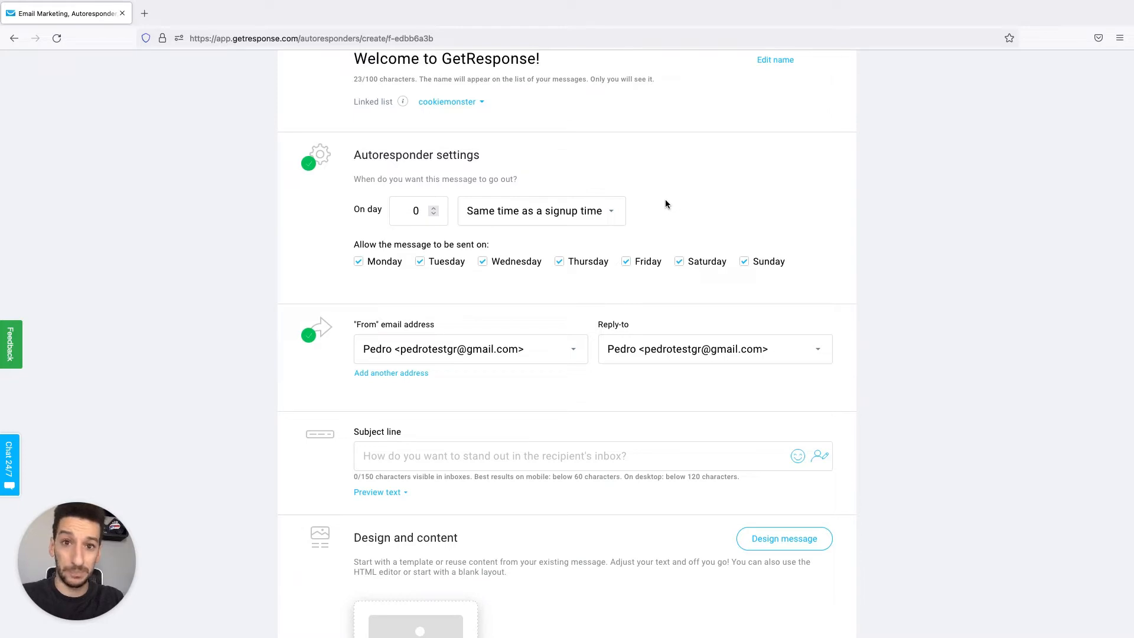
{"action": "left_click", "coordinate": [589, 216]}
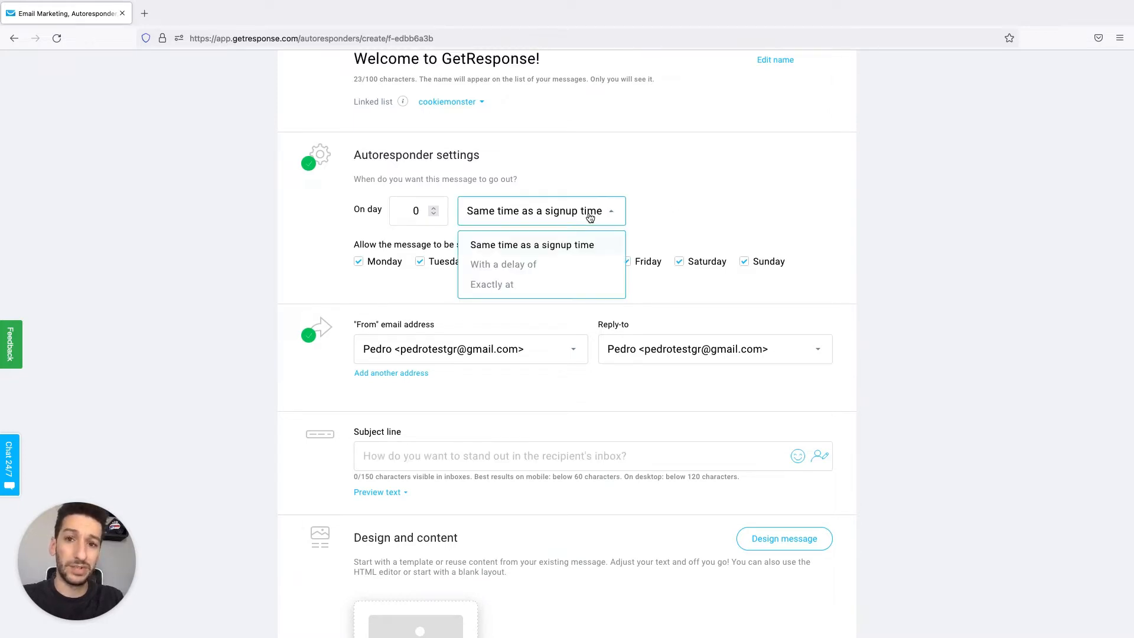
{"action": "left_click", "coordinate": [521, 266]}
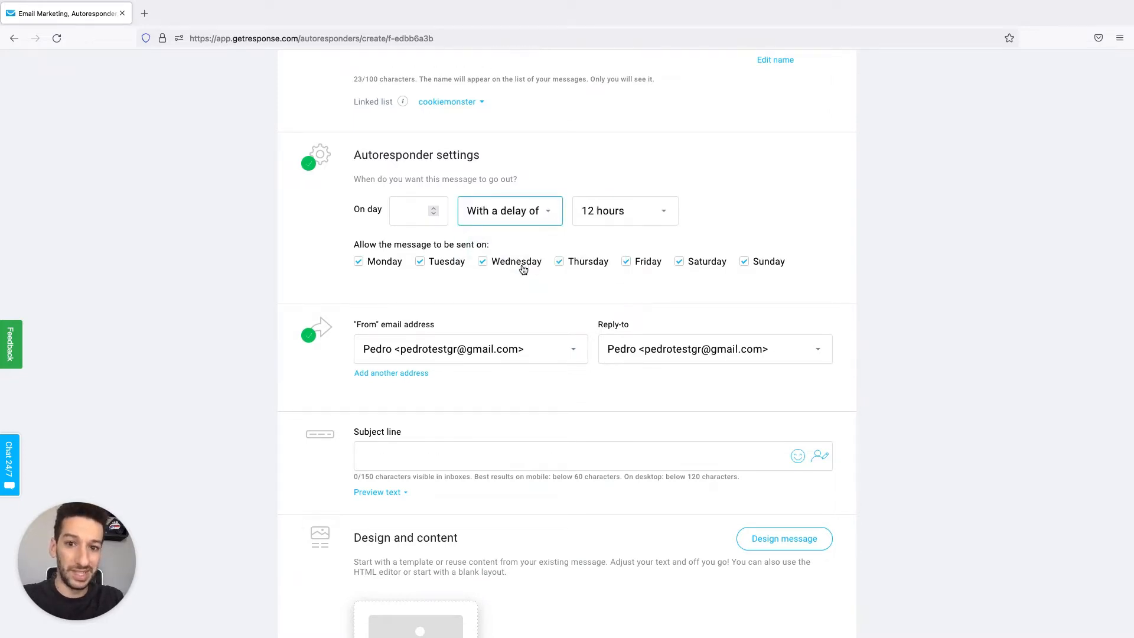
{"action": "left_click", "coordinate": [595, 218]}
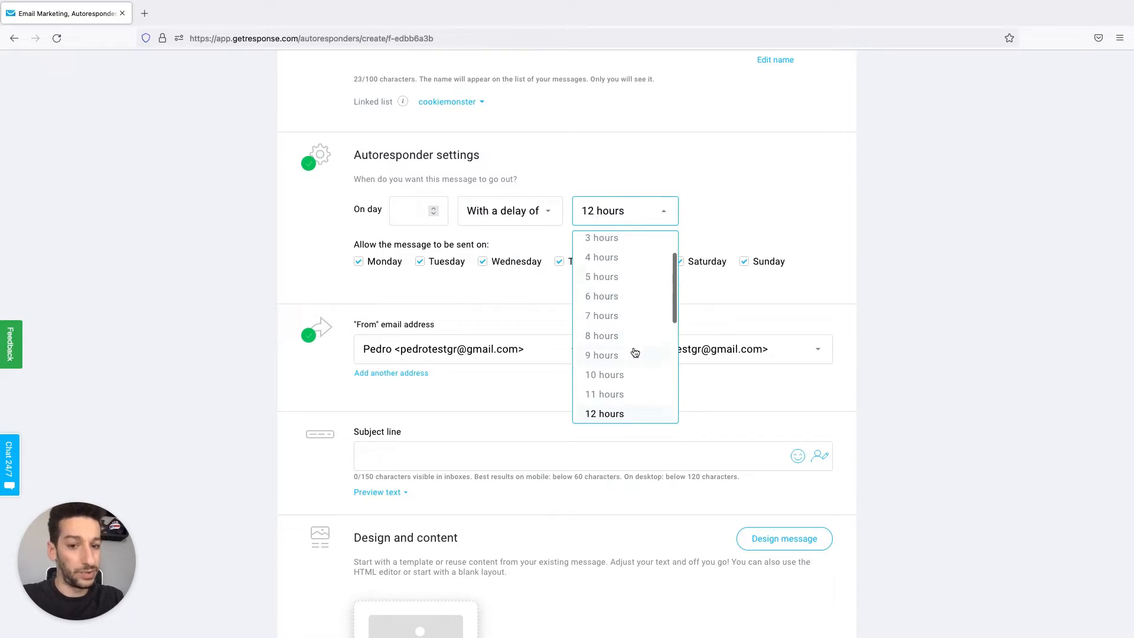
{"action": "scroll", "coordinate": [635, 352], "scroll_direction": "up", "scroll_amount": 1}
{"action": "scroll", "coordinate": [634, 351], "scroll_direction": "down", "scroll_amount": 5}
{"action": "scroll", "coordinate": [627, 277], "scroll_direction": "up", "scroll_amount": 5}
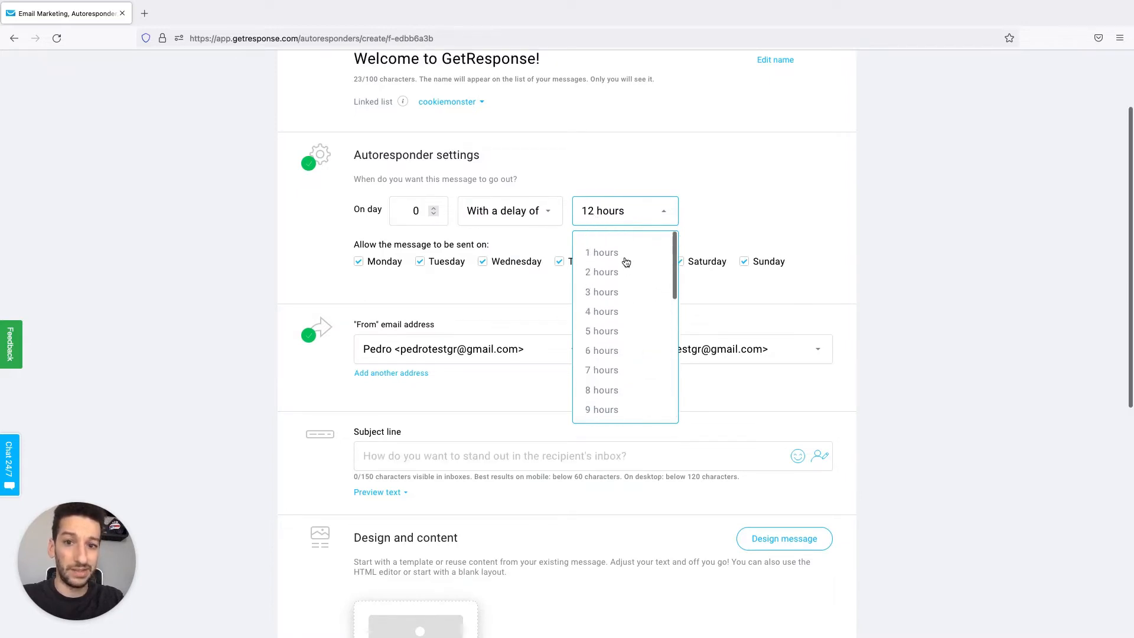
{"action": "left_click", "coordinate": [616, 225]}
Try sending the message exactly at 10:00, and return the timing to "Same time as a signup time".
{"action": "left_click", "coordinate": [534, 213]}
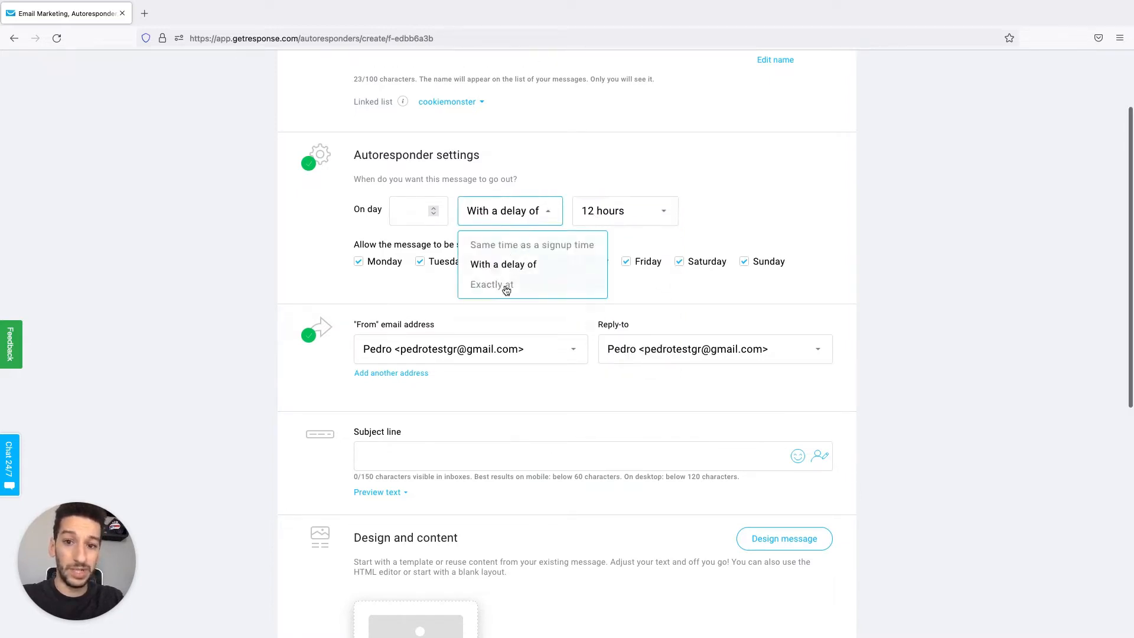
{"action": "left_click", "coordinate": [506, 285]}
{"action": "left_click", "coordinate": [604, 222]}
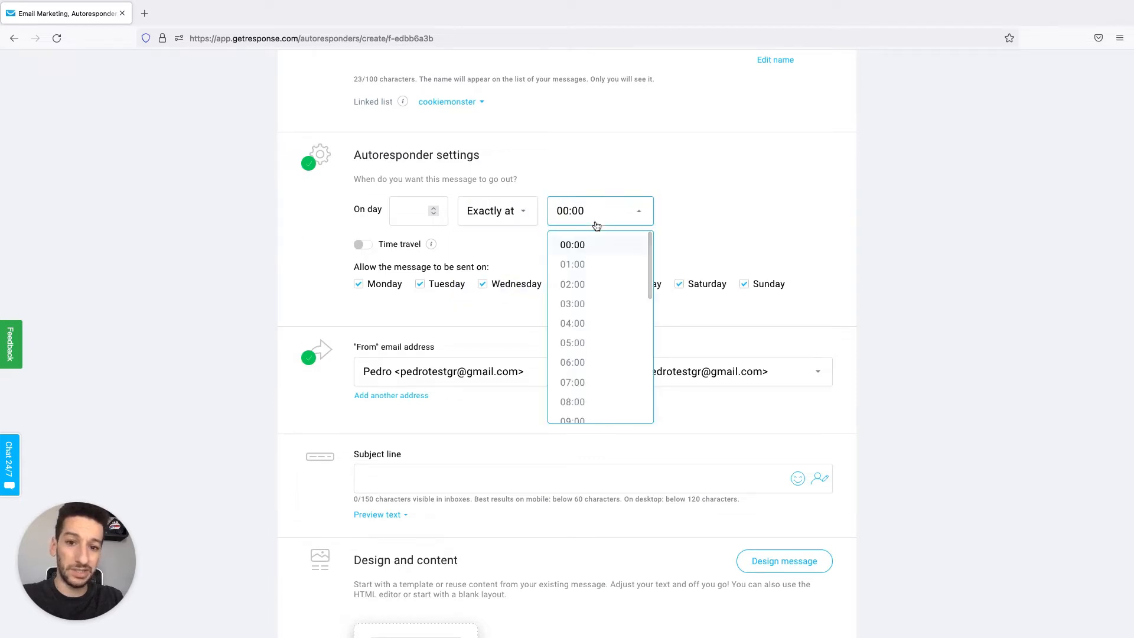
{"action": "scroll", "coordinate": [585, 366], "scroll_direction": "down", "scroll_amount": 2}
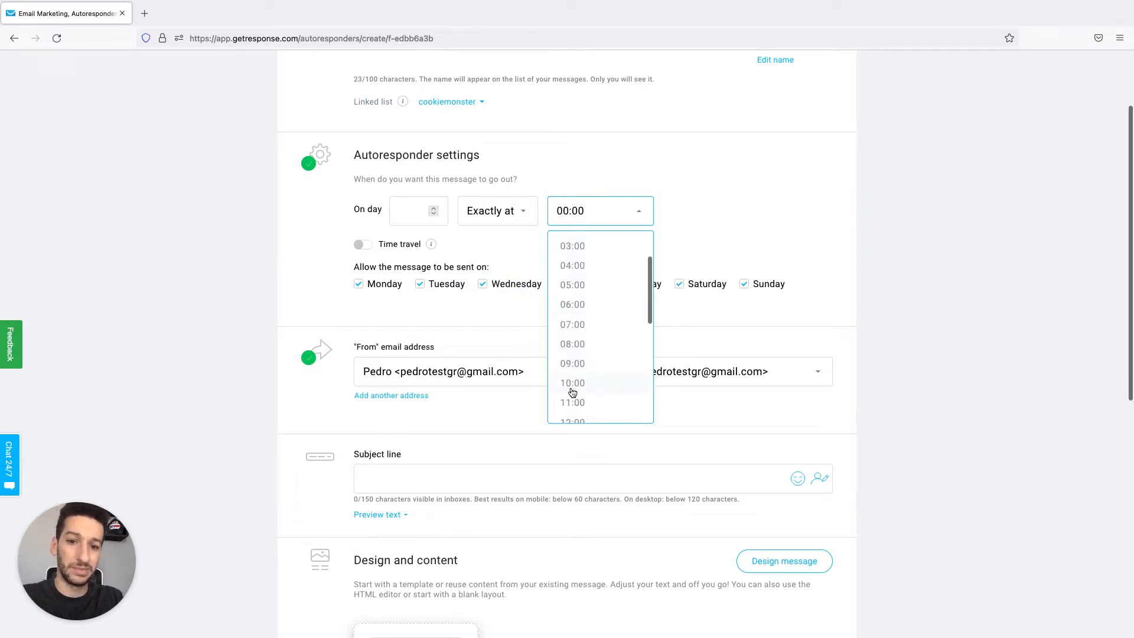
{"action": "left_click", "coordinate": [571, 391]}
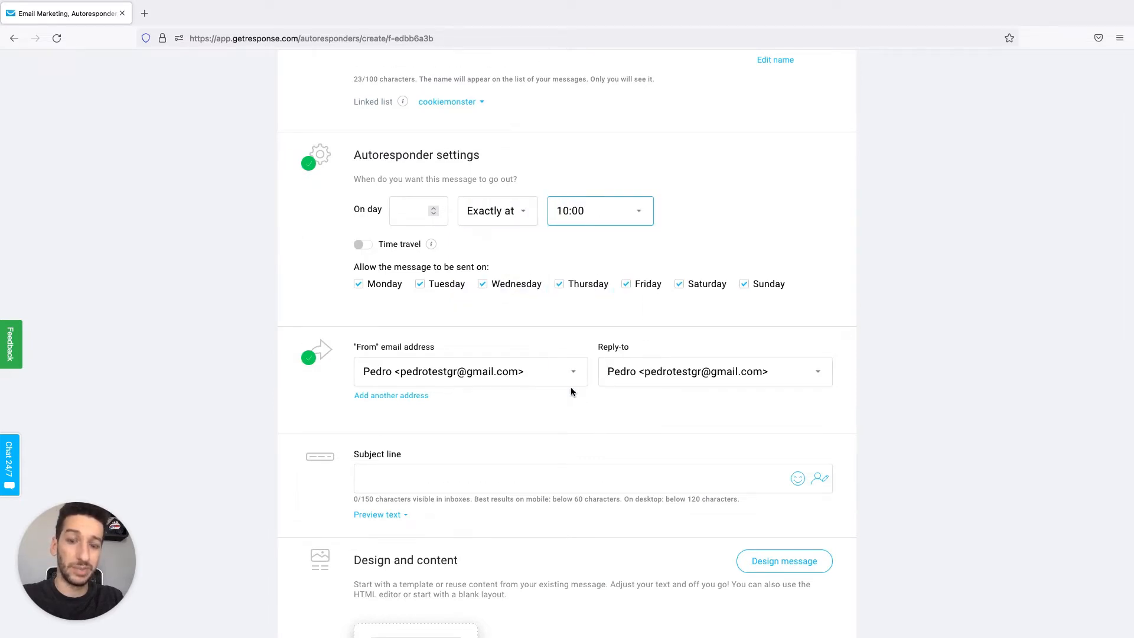
{"action": "left_click", "coordinate": [503, 214]}
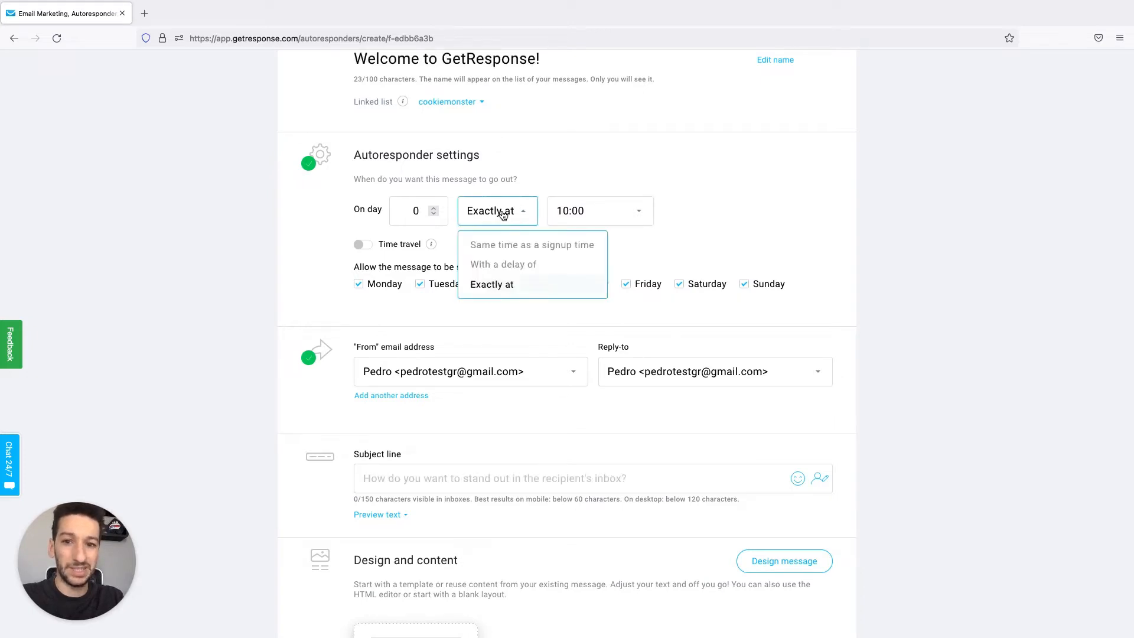
{"action": "left_click", "coordinate": [501, 245]}
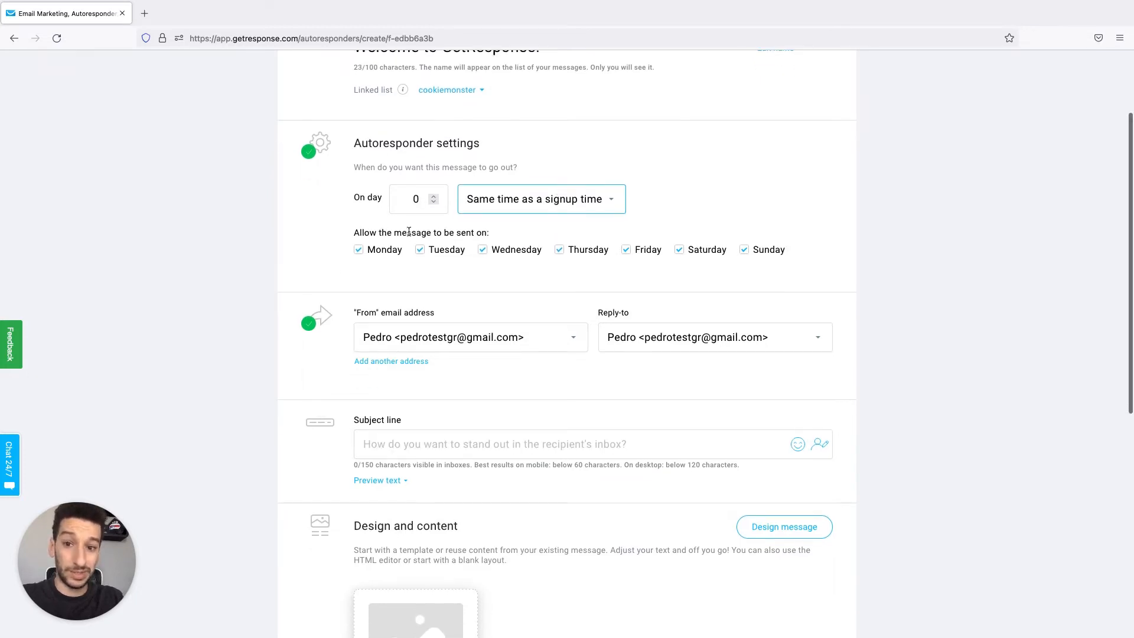
Exclude Monday from the allowed sending days and allow it again.
{"action": "left_click", "coordinate": [381, 257]}
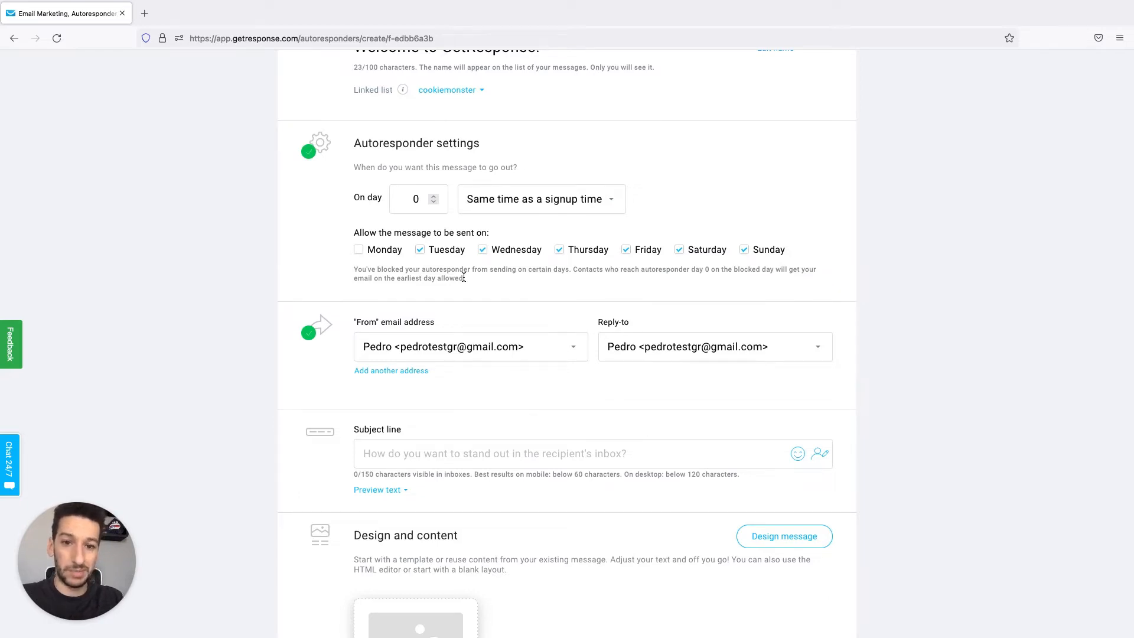
{"action": "left_click", "coordinate": [382, 250]}
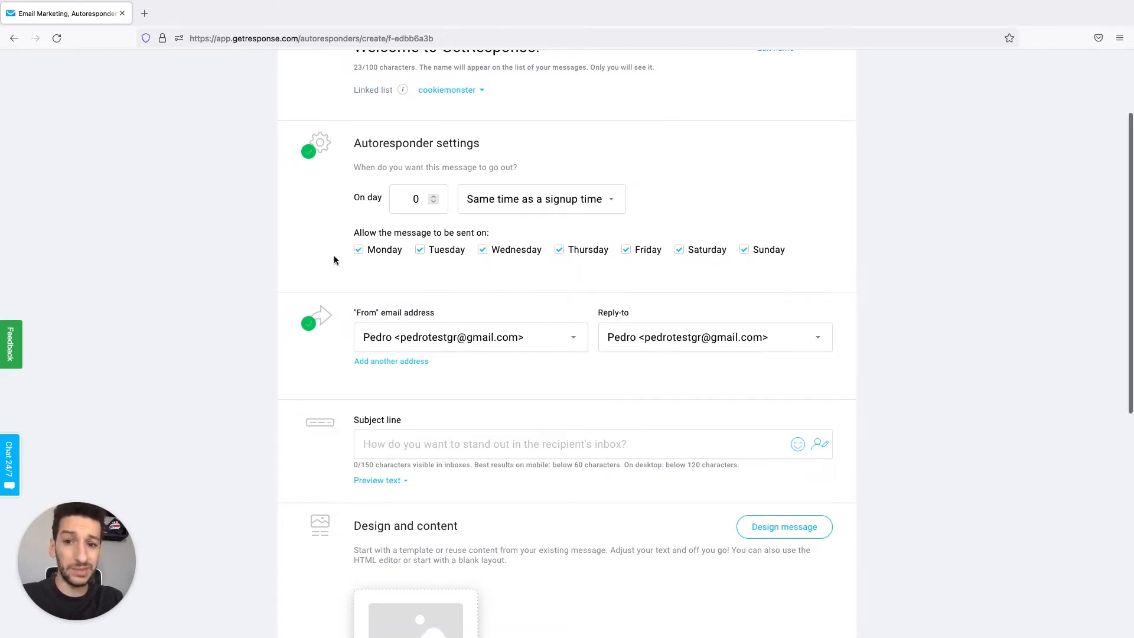
{"action": "scroll", "coordinate": [334, 260], "scroll_direction": "down", "scroll_amount": 1}
{"action": "scroll", "coordinate": [334, 260], "scroll_direction": "up", "scroll_amount": 1}
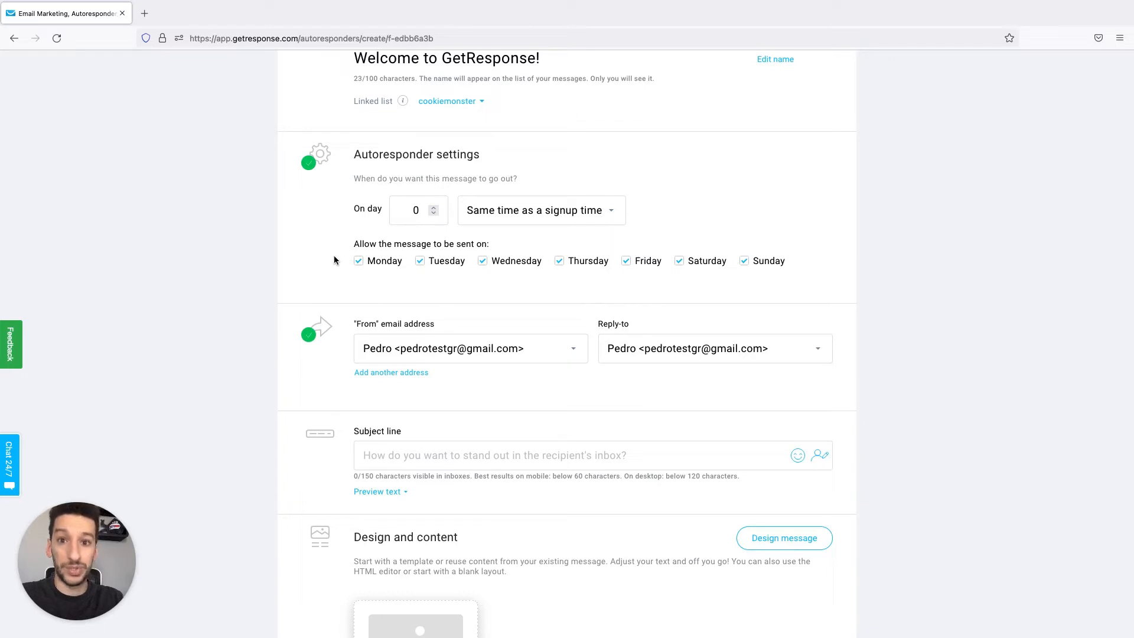
Enter "Welcome to GetResponse!" as the message's subject line.
{"action": "scroll", "coordinate": [288, 282], "scroll_direction": "down", "scroll_amount": 5}
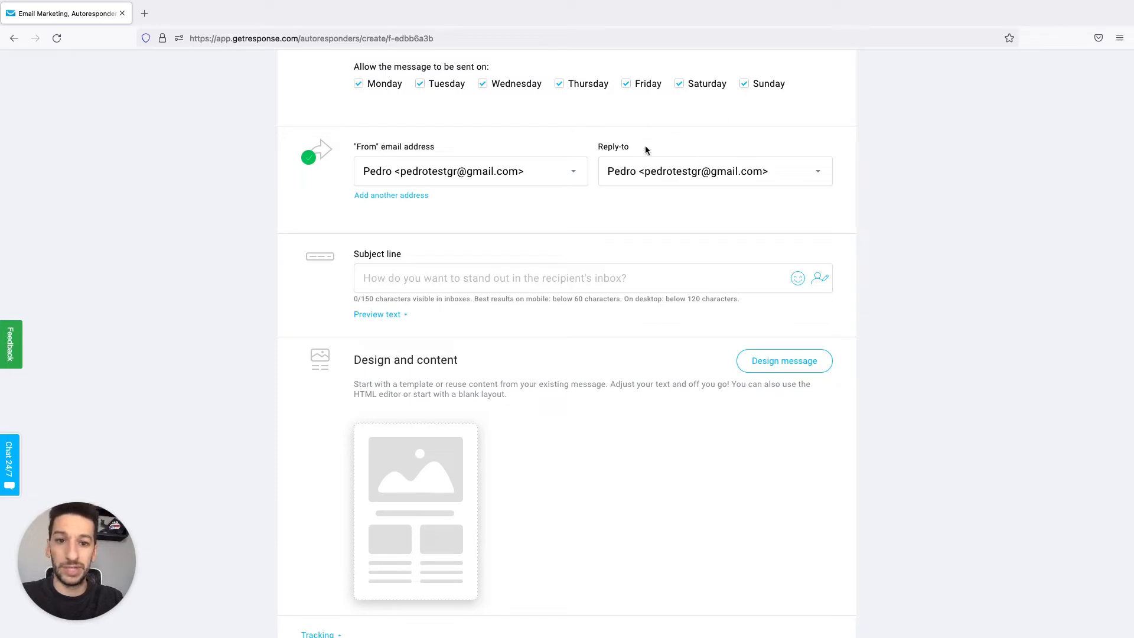
{"action": "scroll", "coordinate": [455, 279], "scroll_direction": "down", "scroll_amount": 1}
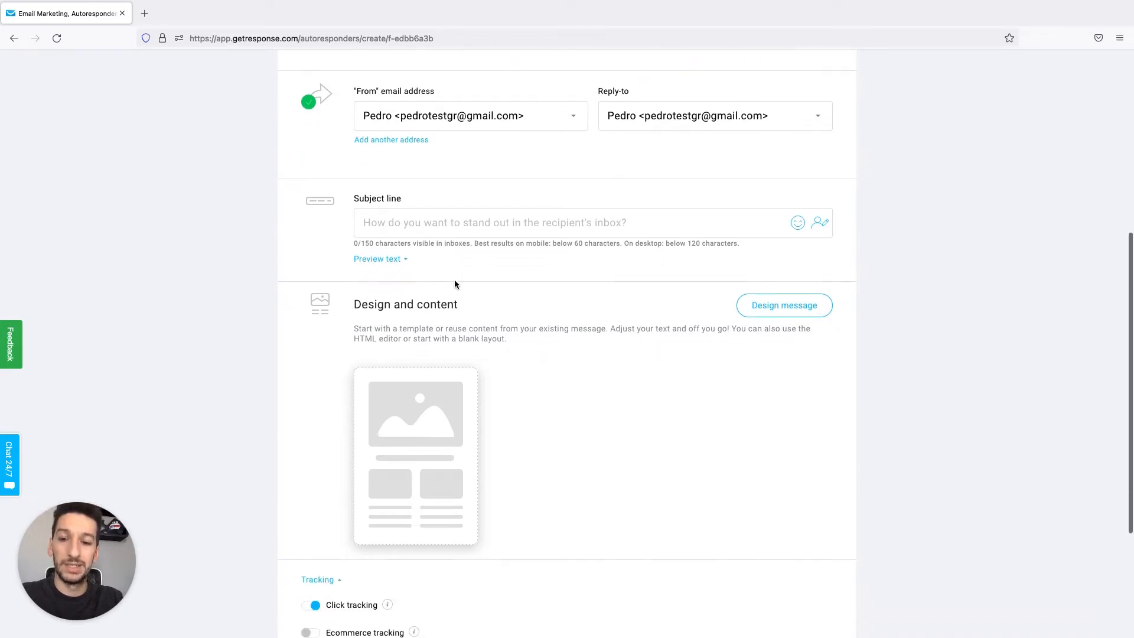
{"action": "left_click", "coordinate": [405, 222]}
{"action": "type", "text": "We"}
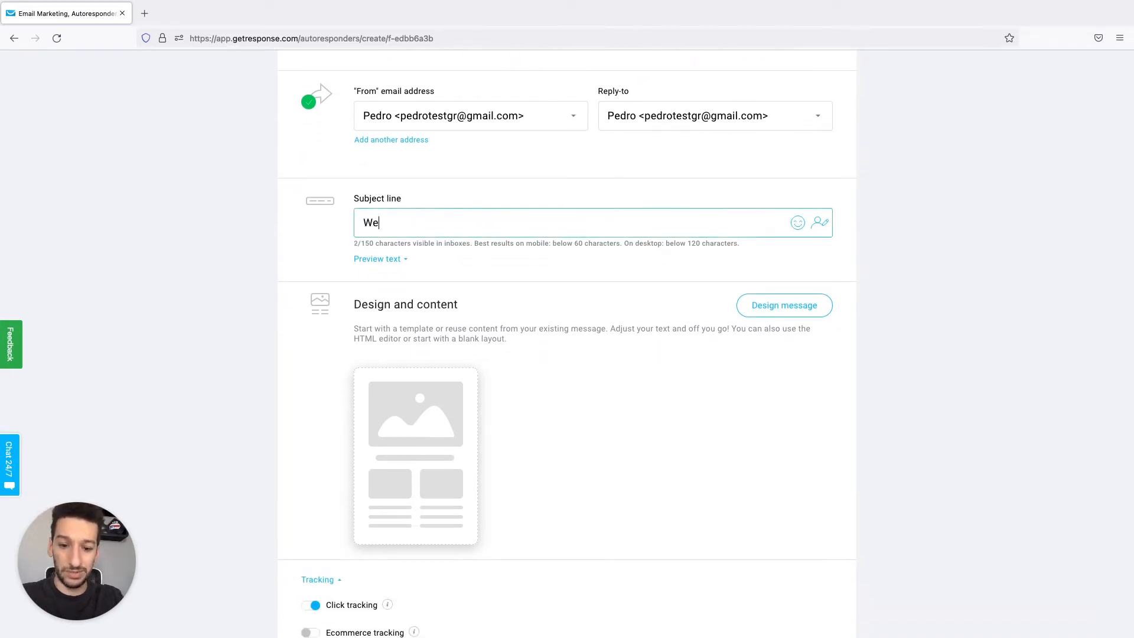
{"action": "type", "text": "lcome to GetResponse!"}
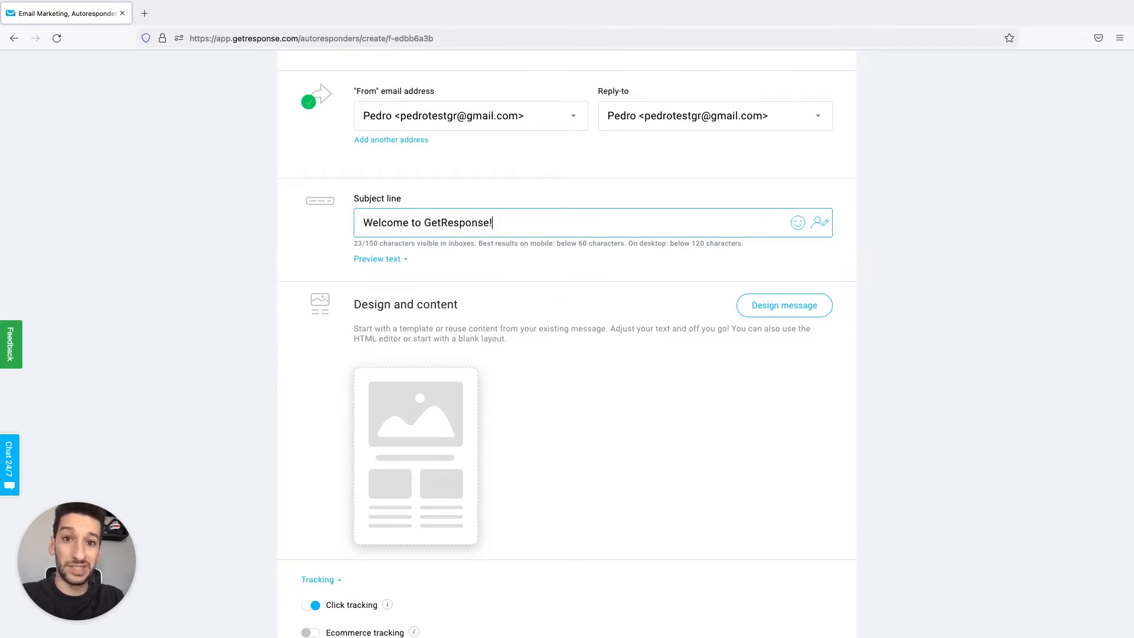
Start designing the message from the predesigned "Warm welcome" template.
{"action": "scroll", "coordinate": [236, 260], "scroll_direction": "down", "scroll_amount": 1}
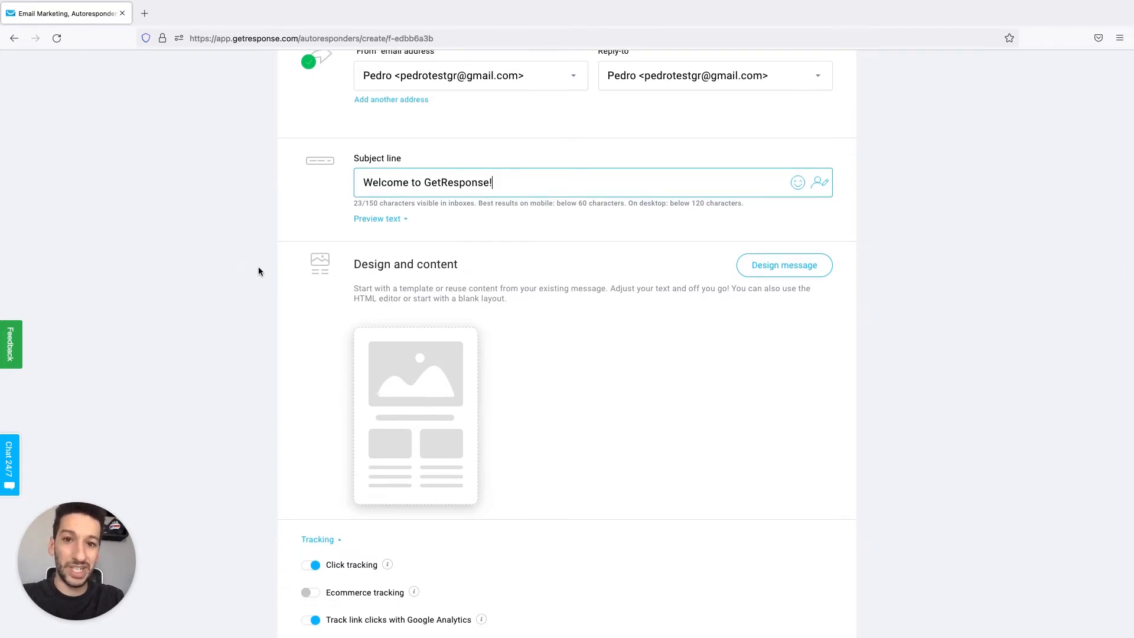
{"action": "scroll", "coordinate": [258, 271], "scroll_direction": "down", "scroll_amount": 1}
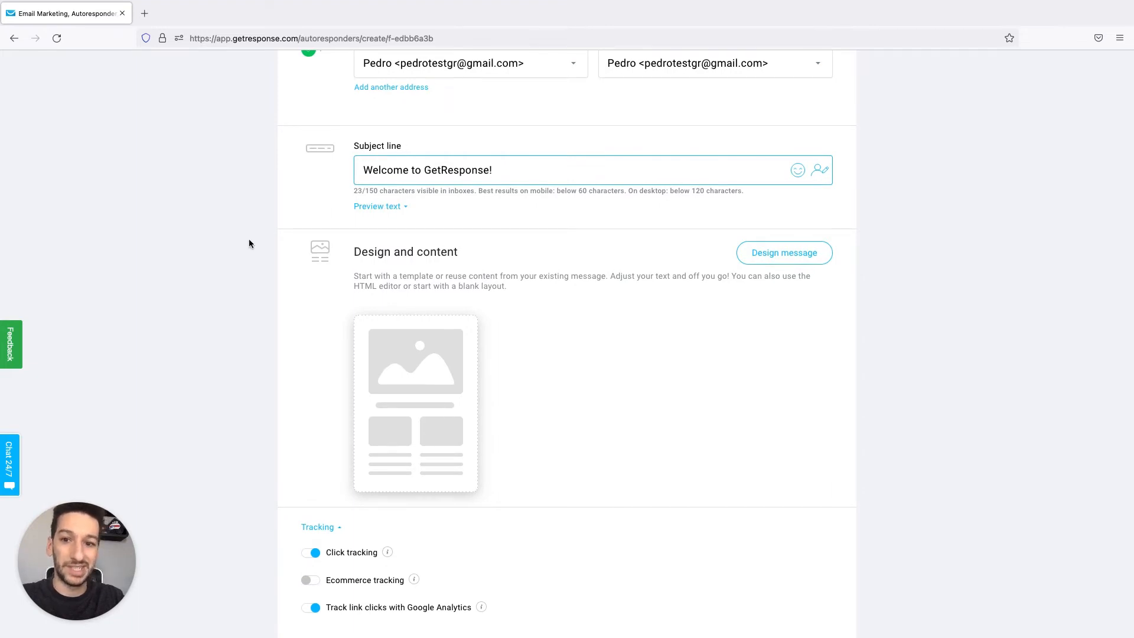
{"action": "scroll", "coordinate": [249, 244], "scroll_direction": "down", "scroll_amount": 2}
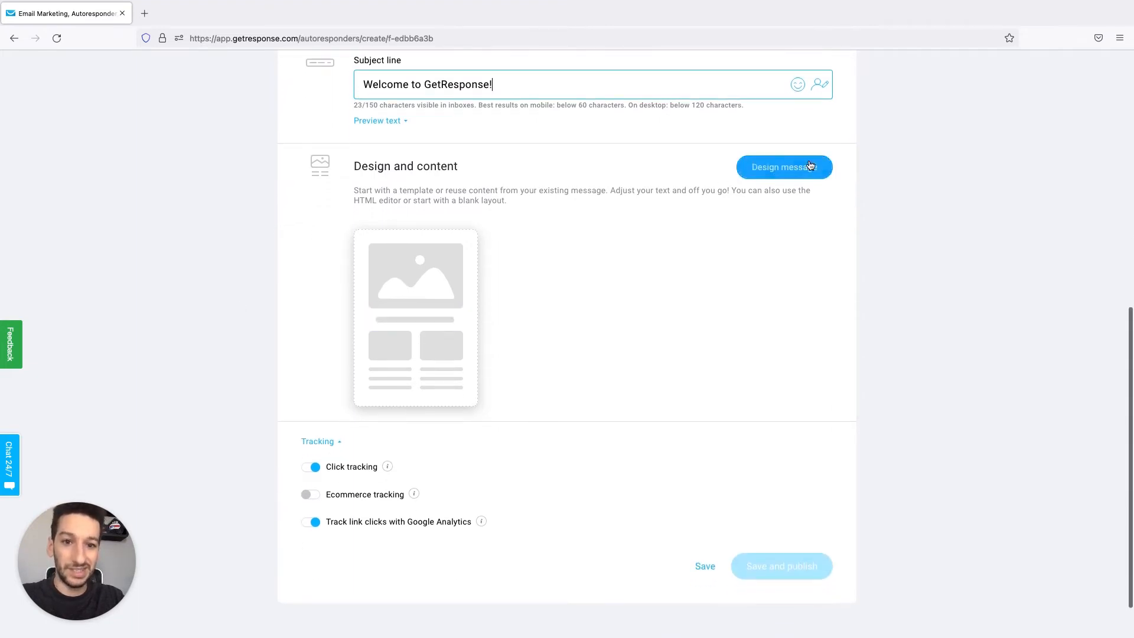
{"action": "left_click", "coordinate": [810, 165]}
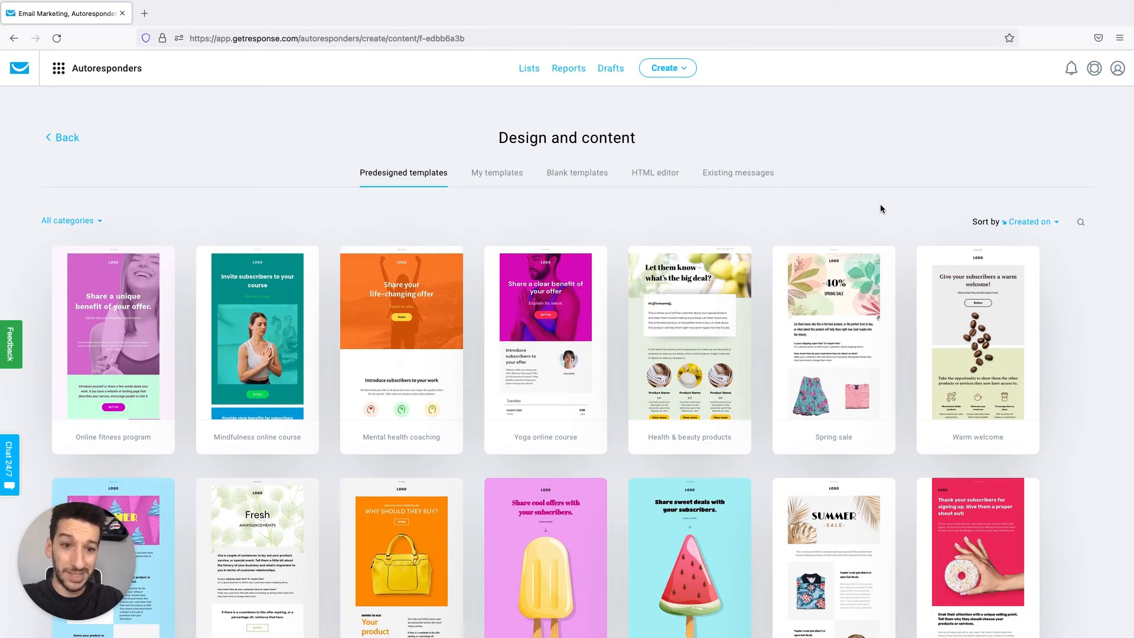
{"action": "mouse_move", "coordinate": [950, 357]}
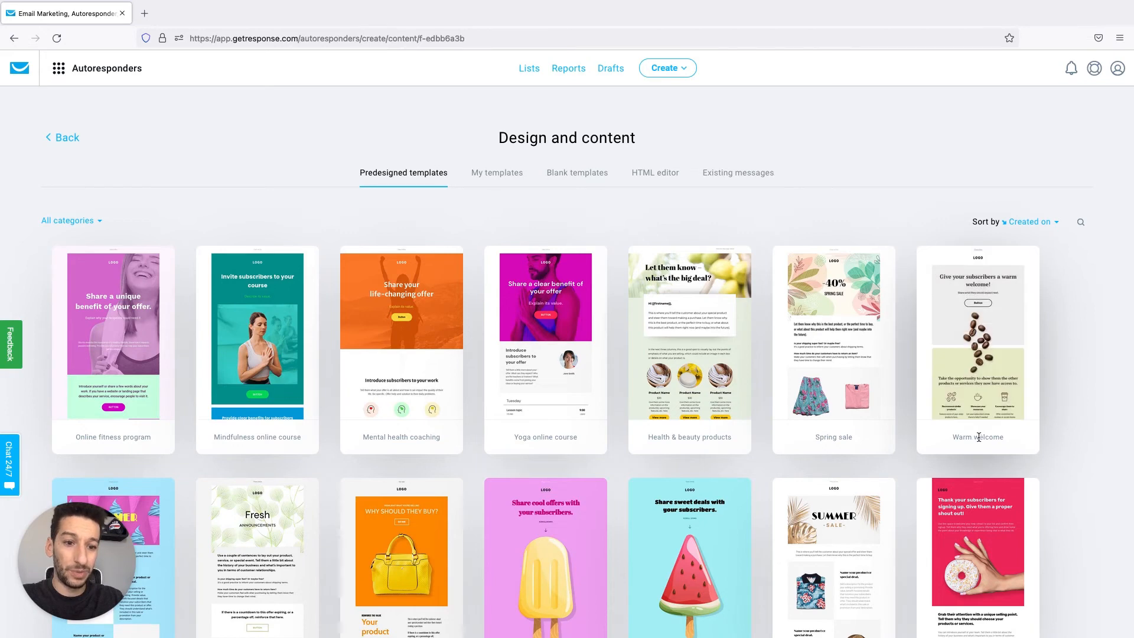
{"action": "left_click", "coordinate": [976, 347]}
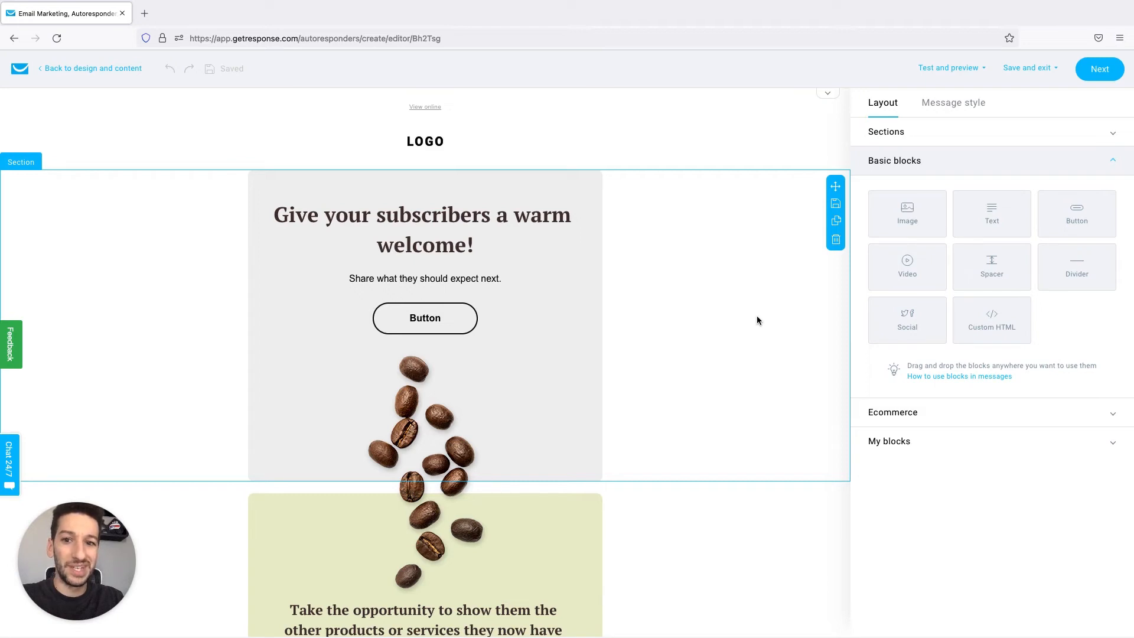
Insert the "firstname" contact data field at the end of the "Give your subscribers a warm welcome!" heading.
{"action": "scroll", "coordinate": [679, 326], "scroll_direction": "down", "scroll_amount": 2}
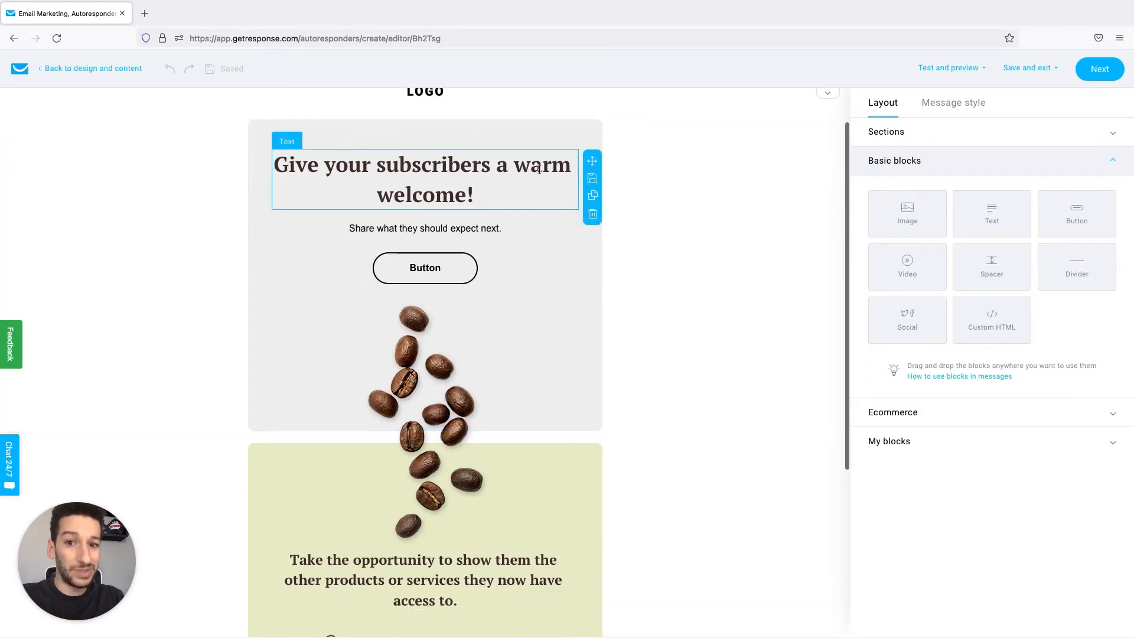
{"action": "left_click", "coordinate": [512, 200]}
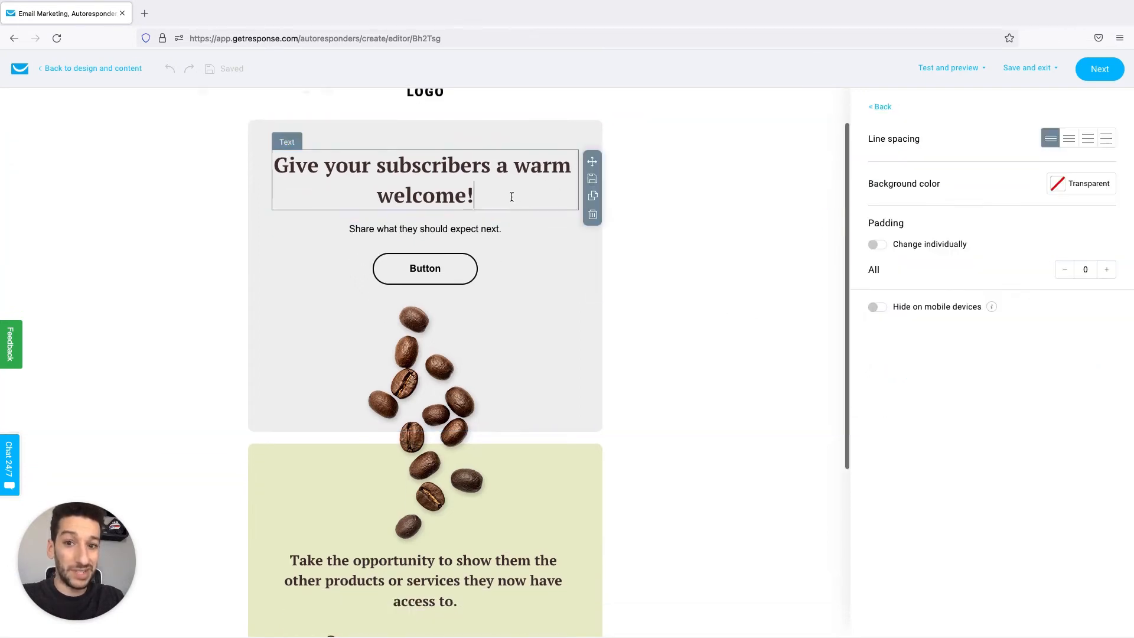
{"action": "scroll", "coordinate": [502, 165], "scroll_direction": "up", "scroll_amount": 2}
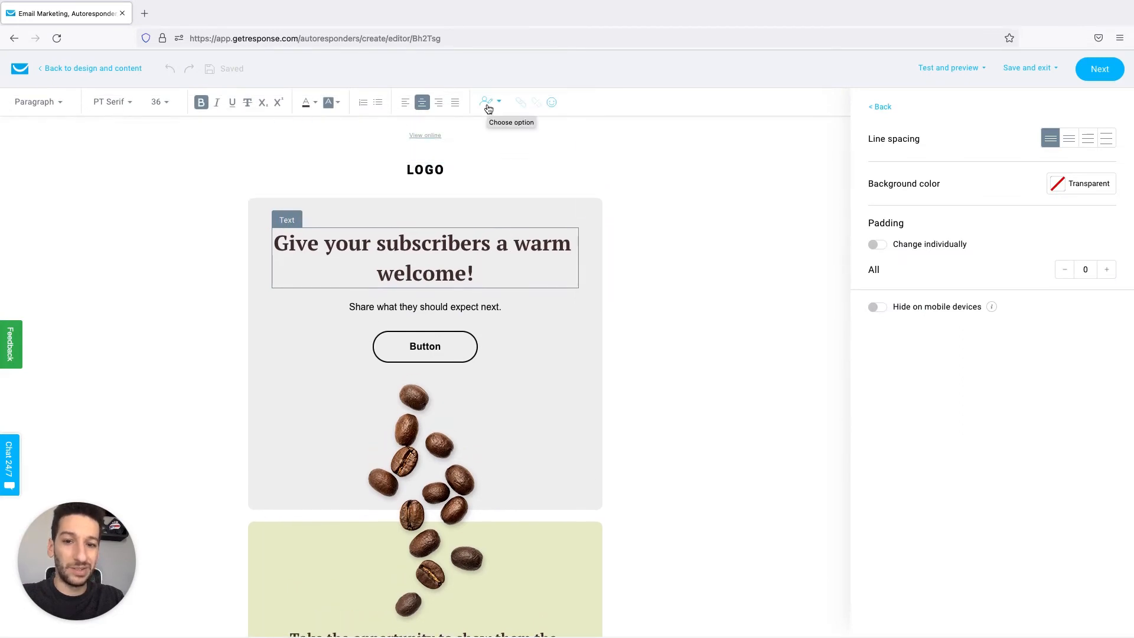
{"action": "left_click", "coordinate": [487, 108]}
{"action": "type", "text": "first"}
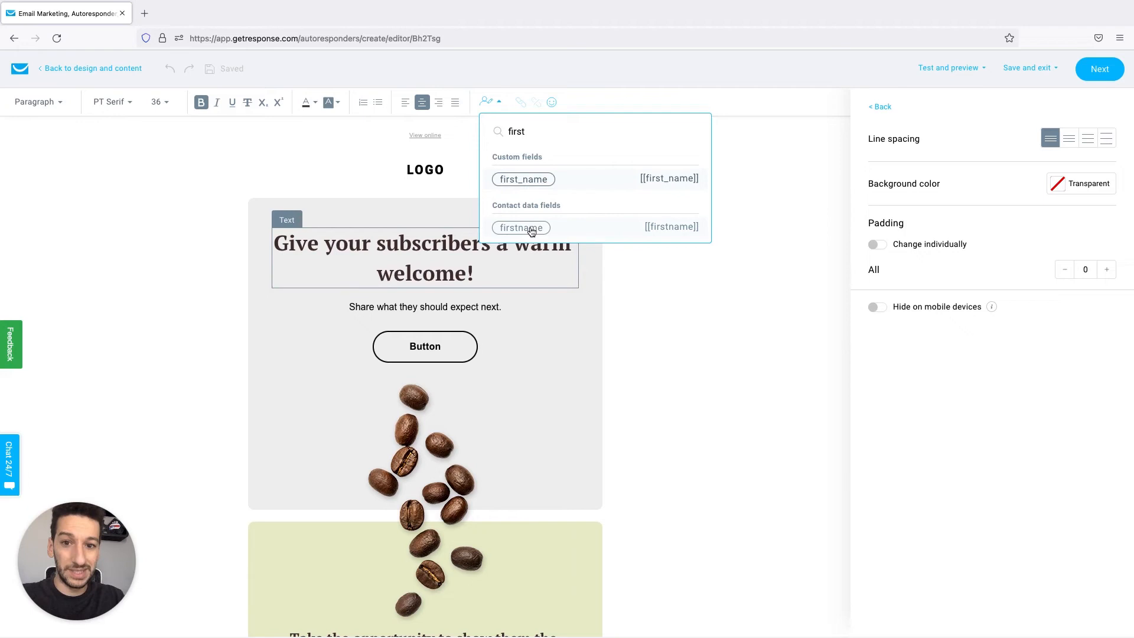
{"action": "left_click", "coordinate": [532, 230]}
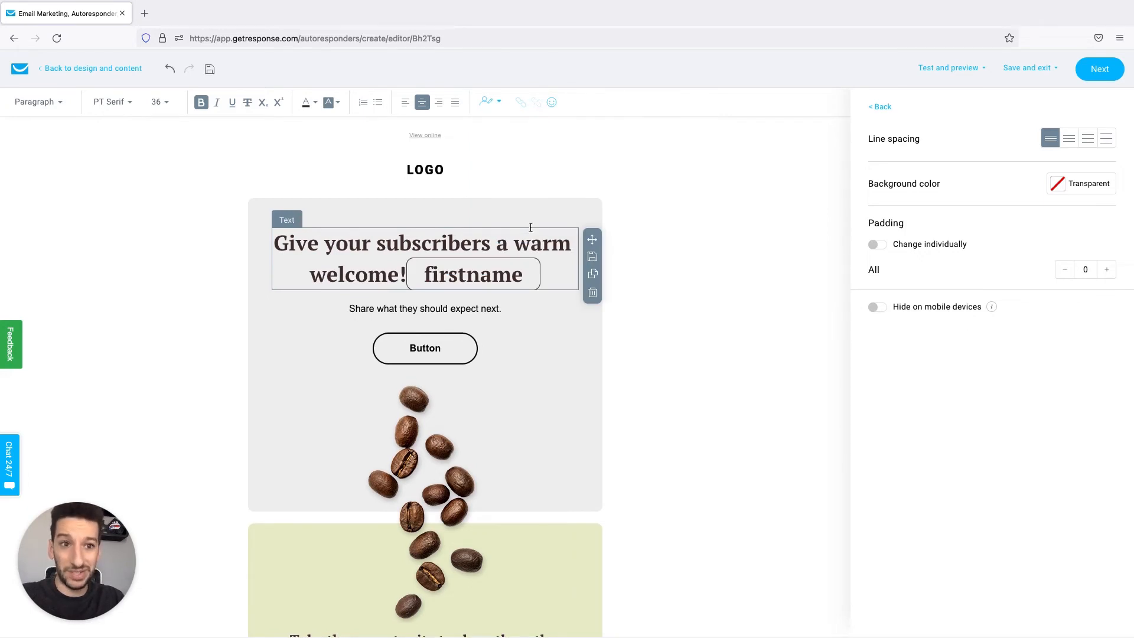
Finish the message design and publish the "Welcome to GetResponse!" autoresponder.
{"action": "scroll", "coordinate": [658, 306], "scroll_direction": "down", "scroll_amount": 3}
{"action": "scroll", "coordinate": [658, 309], "scroll_direction": "down", "scroll_amount": 1}
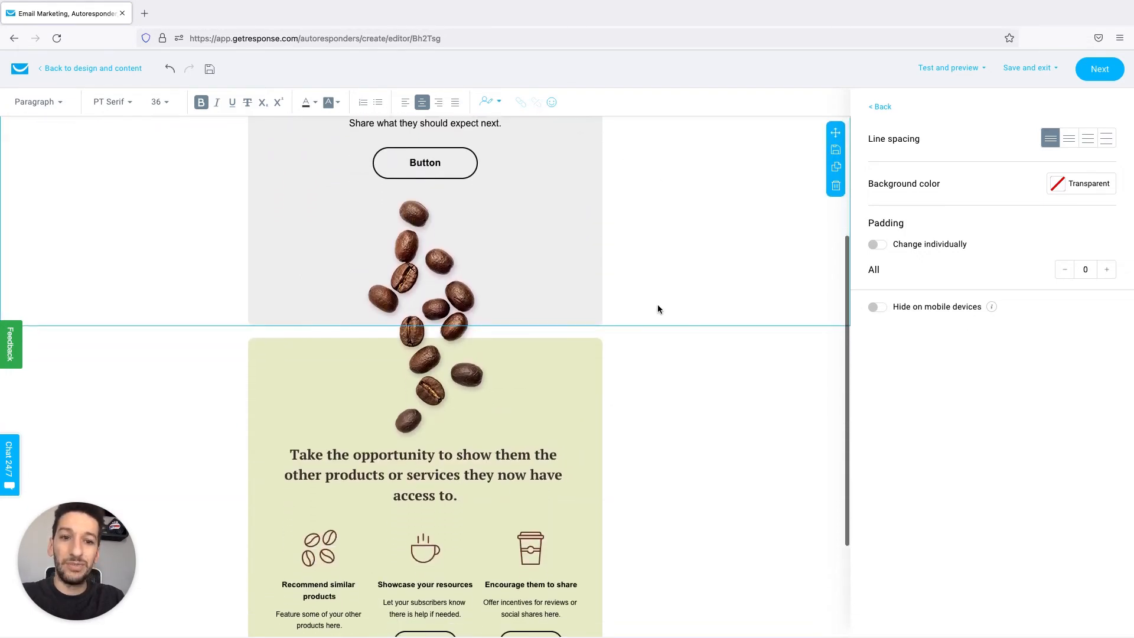
{"action": "left_click", "coordinate": [1097, 69]}
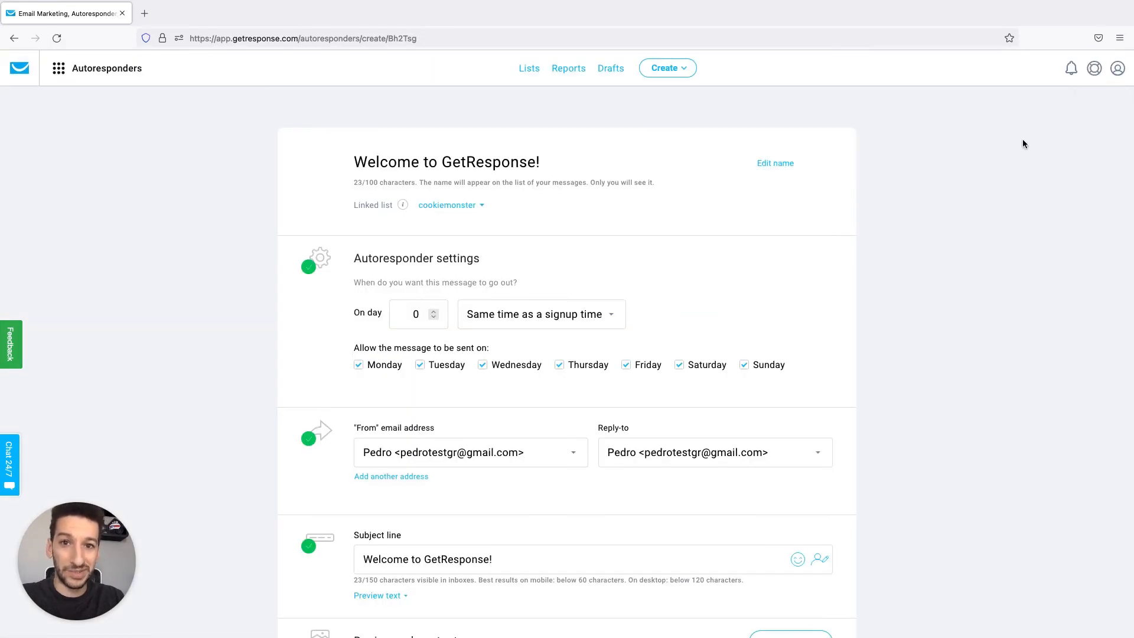
{"action": "scroll", "coordinate": [946, 245], "scroll_direction": "down", "scroll_amount": 4}
{"action": "scroll", "coordinate": [947, 248], "scroll_direction": "down", "scroll_amount": 6}
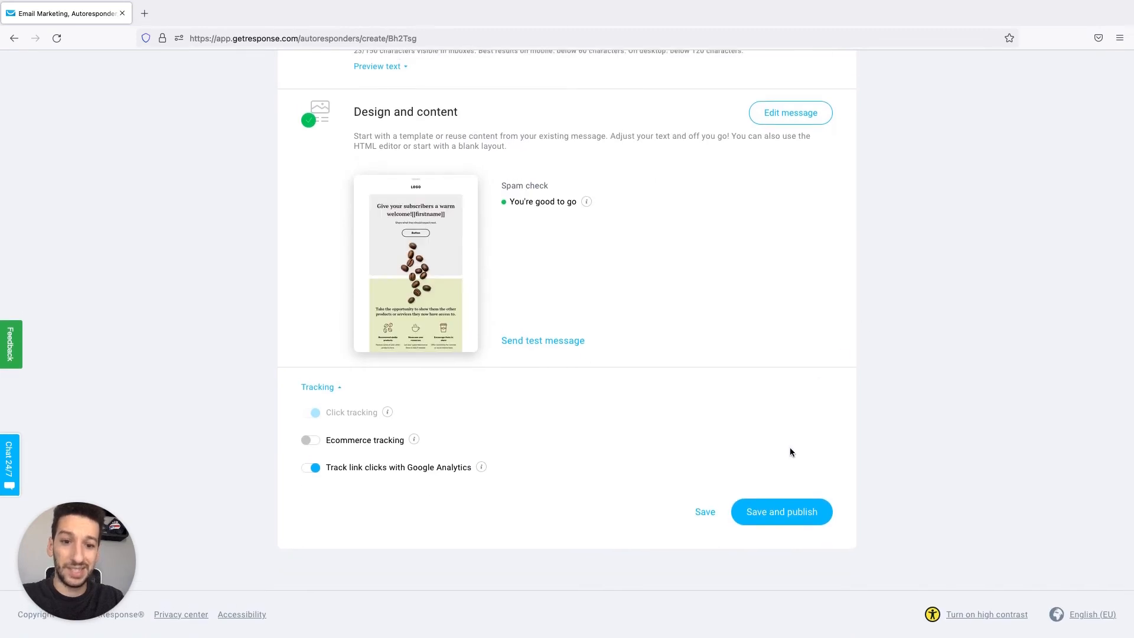
{"action": "left_click", "coordinate": [759, 515]}
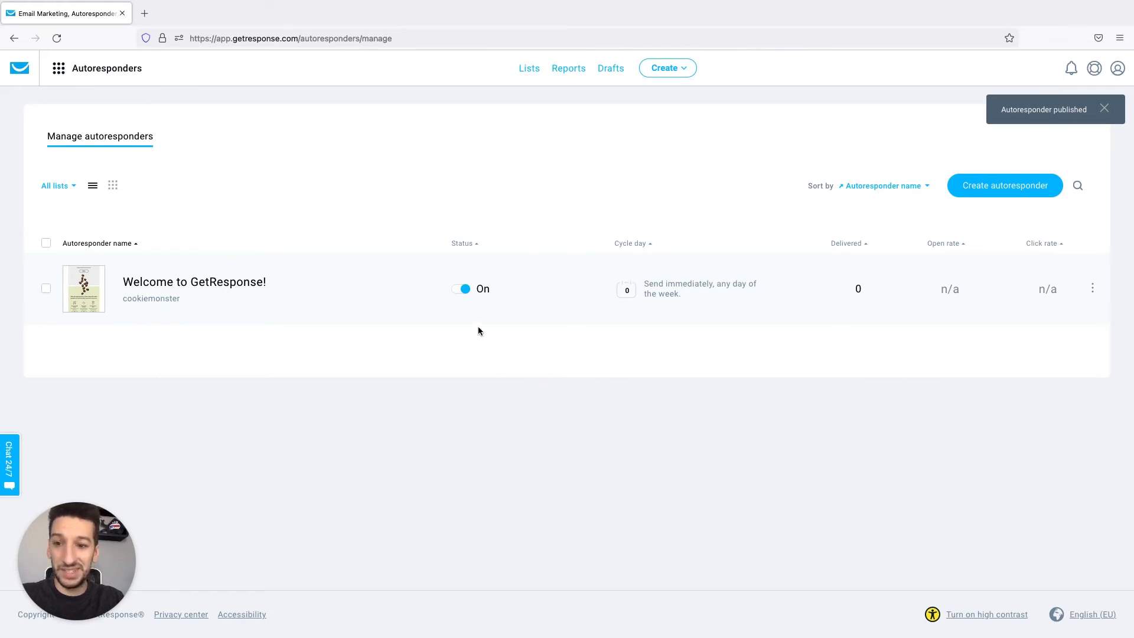
Turn the "Welcome to GetResponse!" autoresponder off and back on.
{"action": "left_click", "coordinate": [465, 289]}
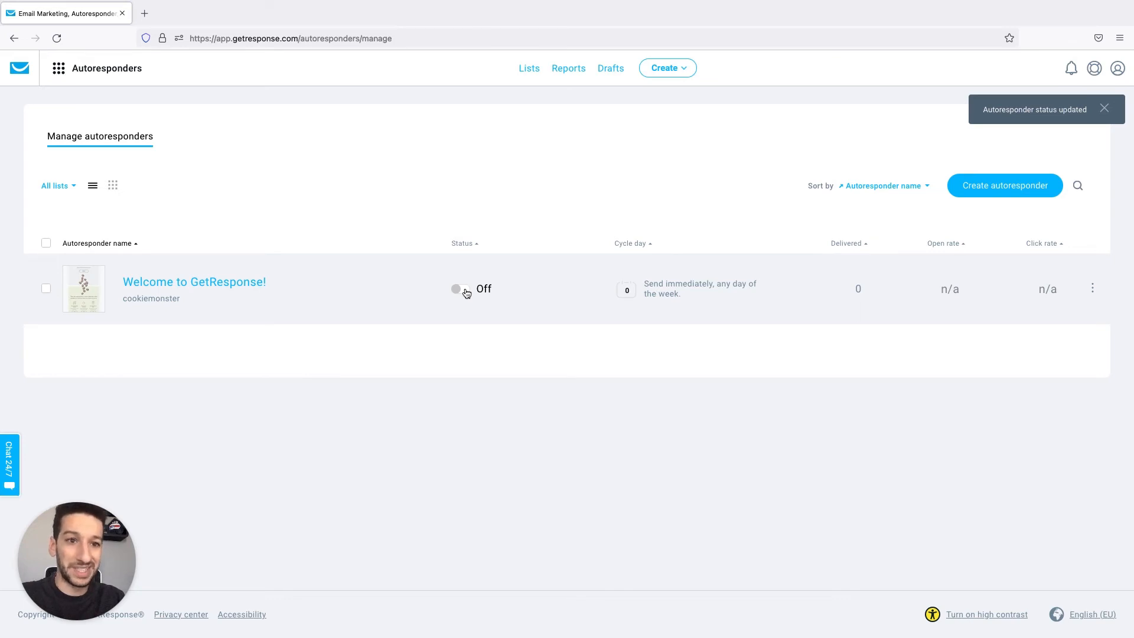
{"action": "left_click", "coordinate": [465, 291]}
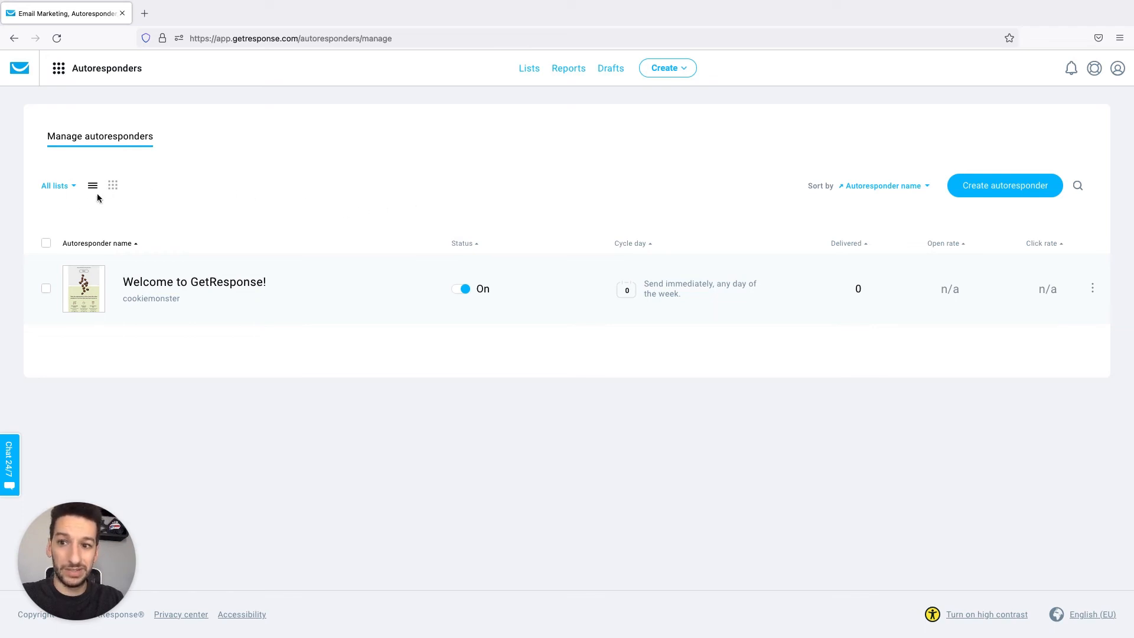
Filter the autoresponders to only the "cookiemonster" list and show them in the day-by-day grid view.
{"action": "left_click", "coordinate": [62, 189]}
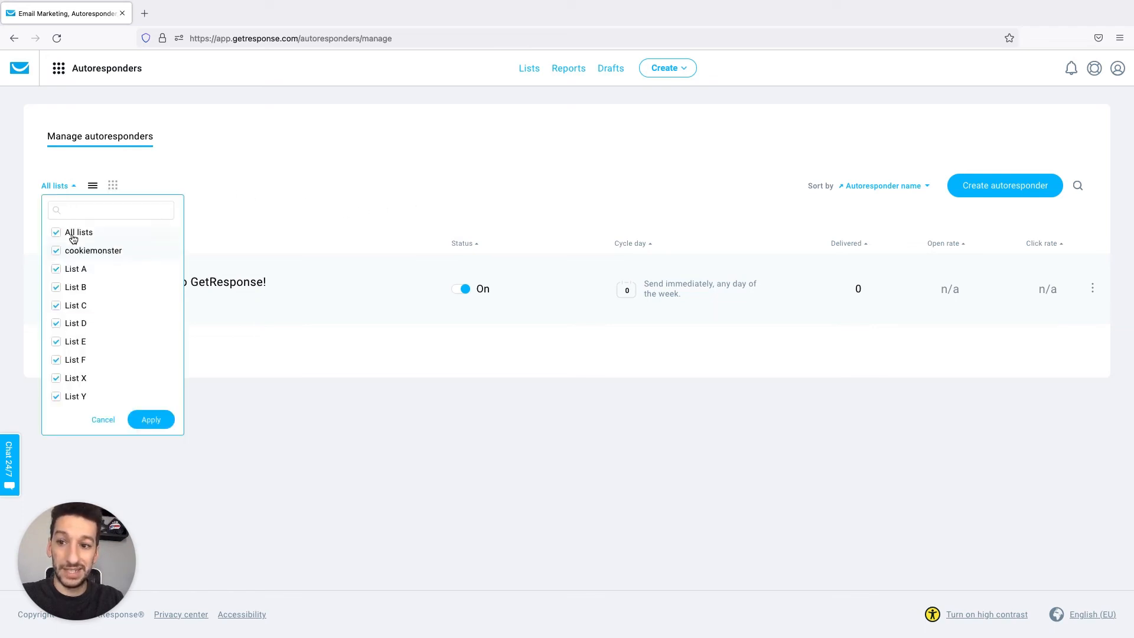
{"action": "left_click", "coordinate": [72, 234]}
{"action": "left_click", "coordinate": [83, 259]}
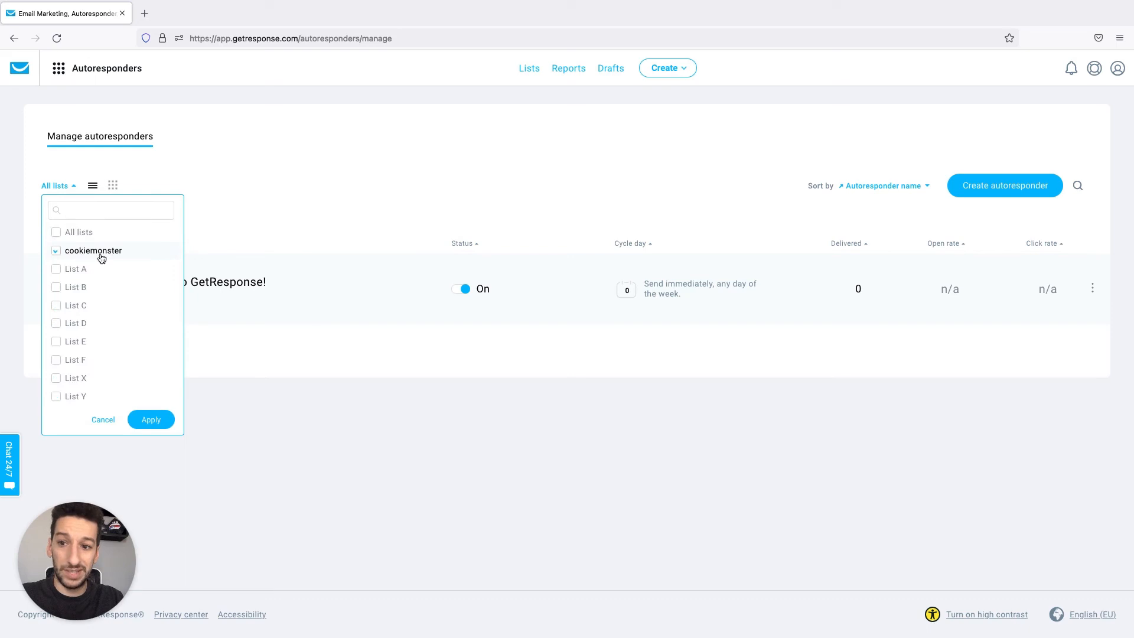
{"action": "left_click", "coordinate": [149, 417]}
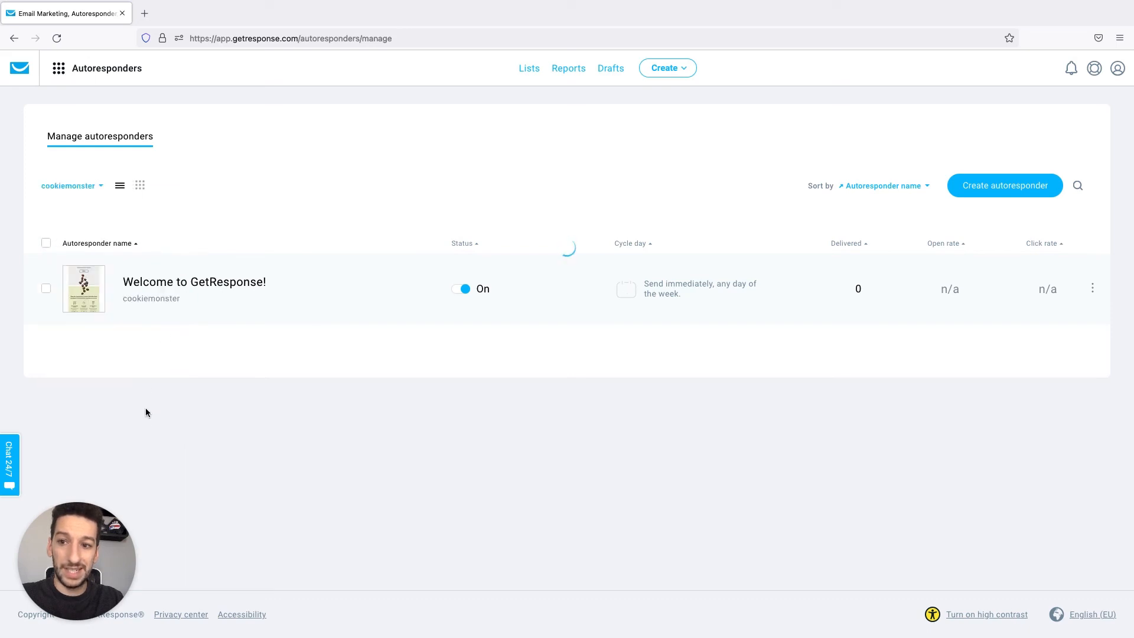
{"action": "left_click", "coordinate": [140, 187]}
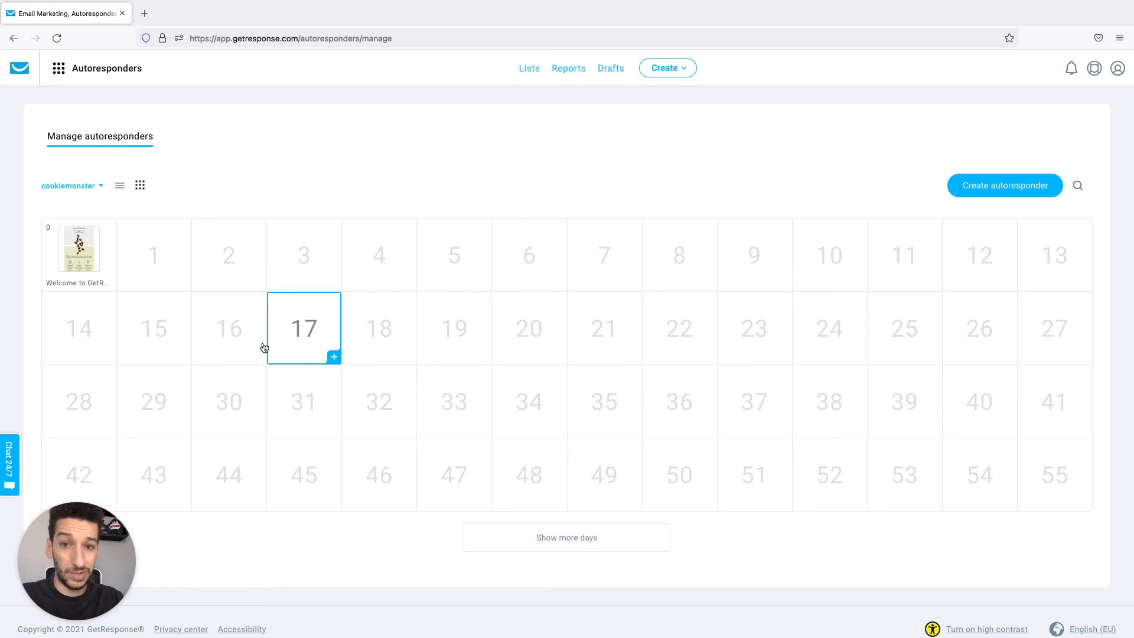
Start a new autoresponder for day 1 and dismiss the email creator choice.
{"action": "left_click", "coordinate": [158, 258]}
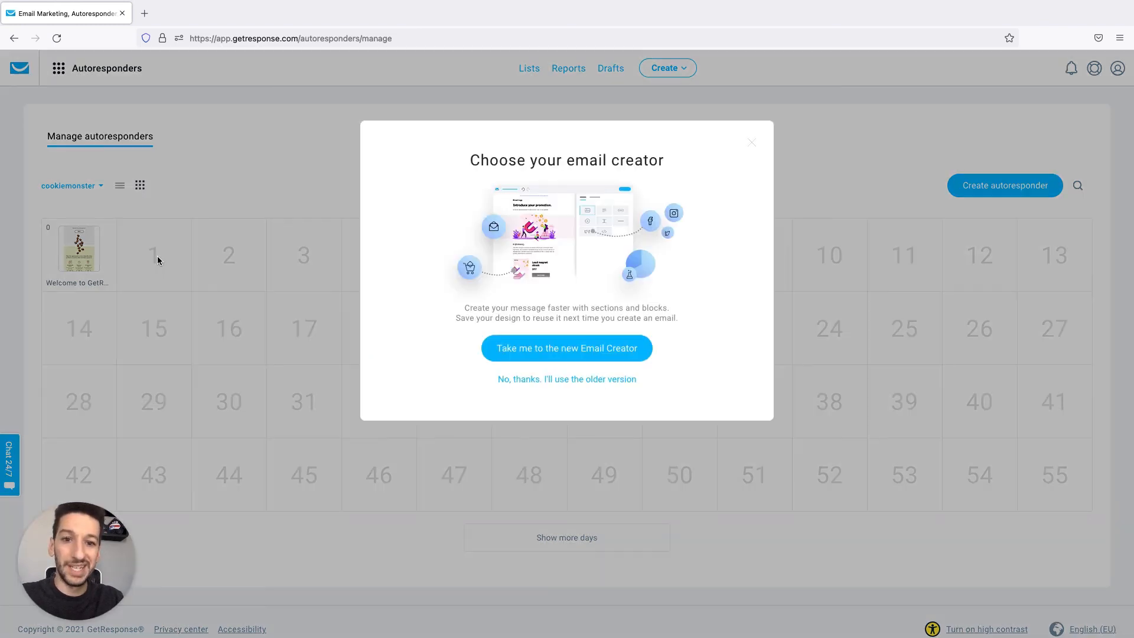
{"action": "left_click", "coordinate": [304, 199]}
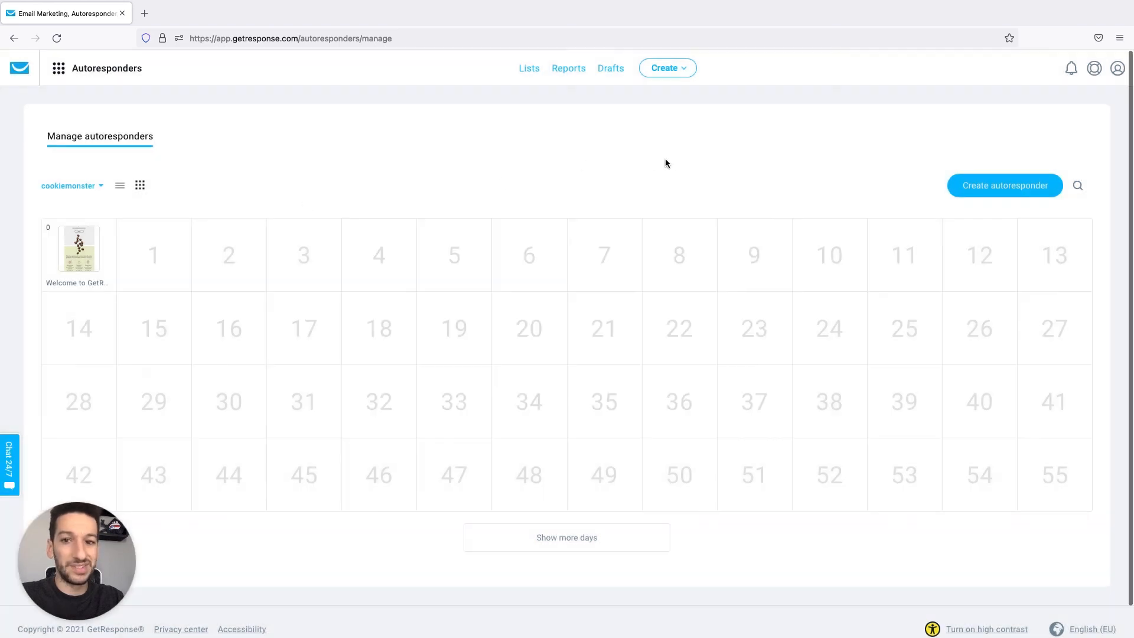